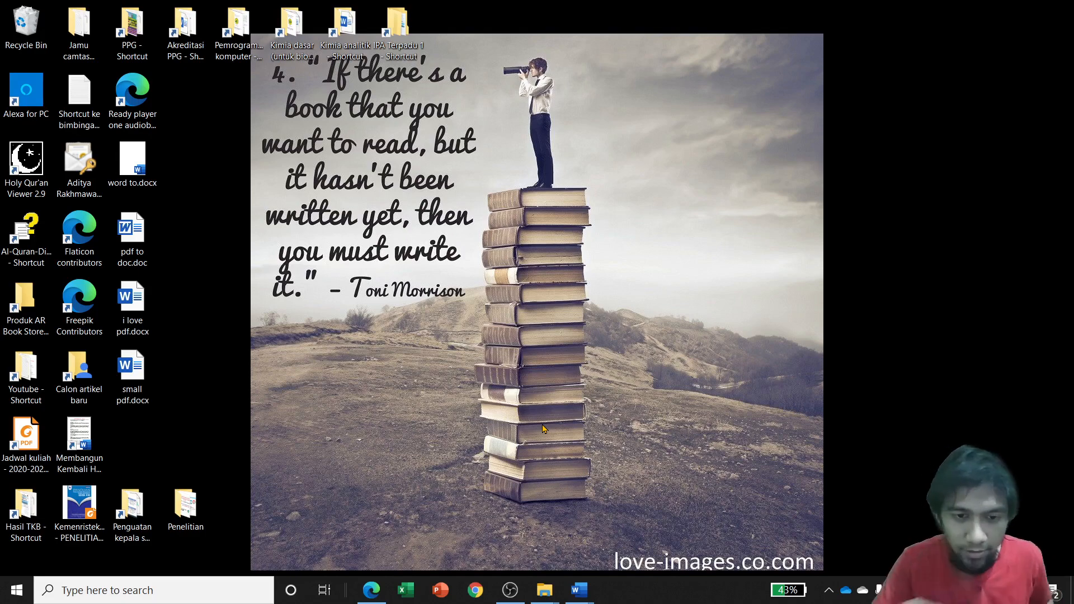
Switch to small pdf - Copy - Copy (2).docx in Word and check the ruler indents of the PENGANTAR page's opening paragraphs.
mouse_move(596, 600)
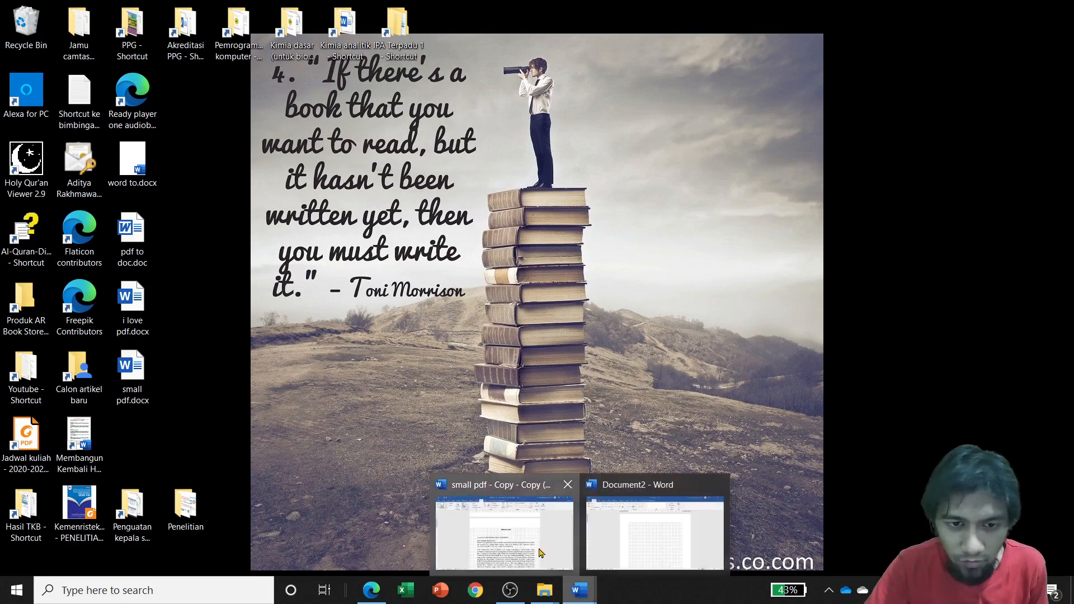
left_click(541, 551)
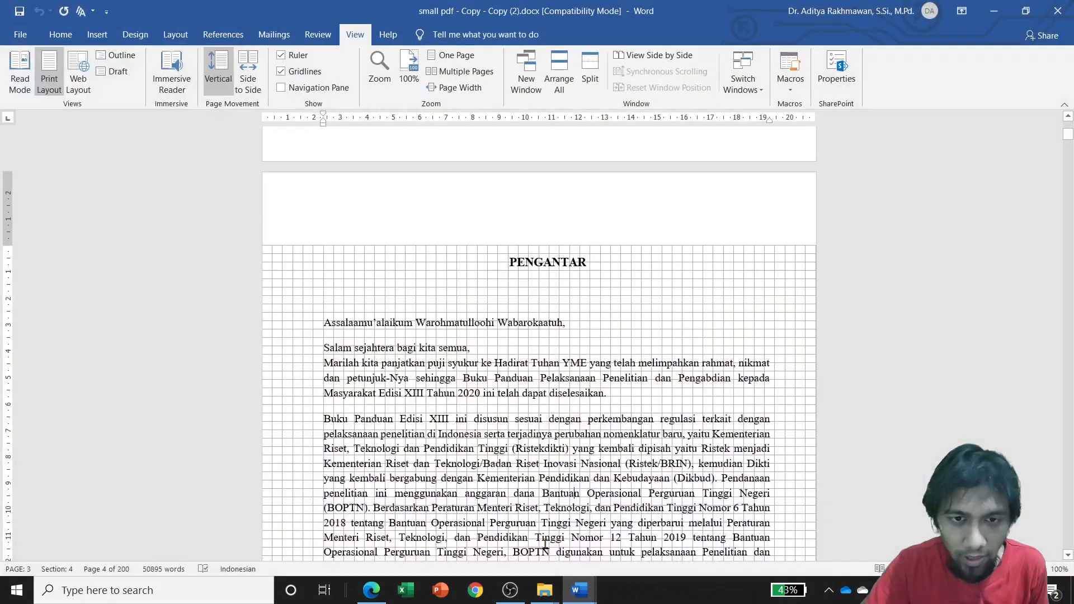
left_click(489, 420)
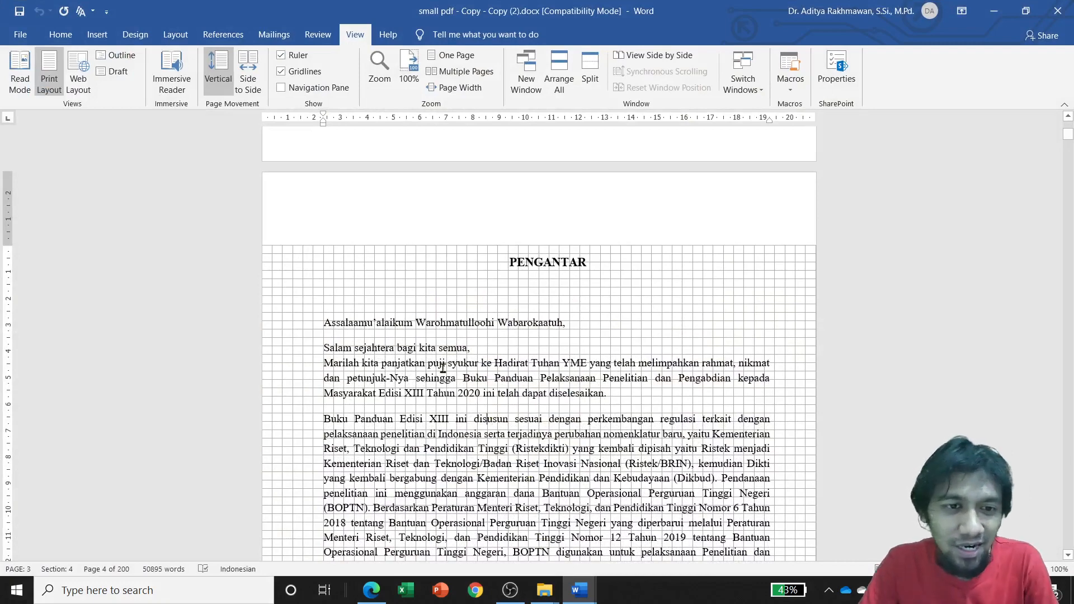
left_click(416, 347)
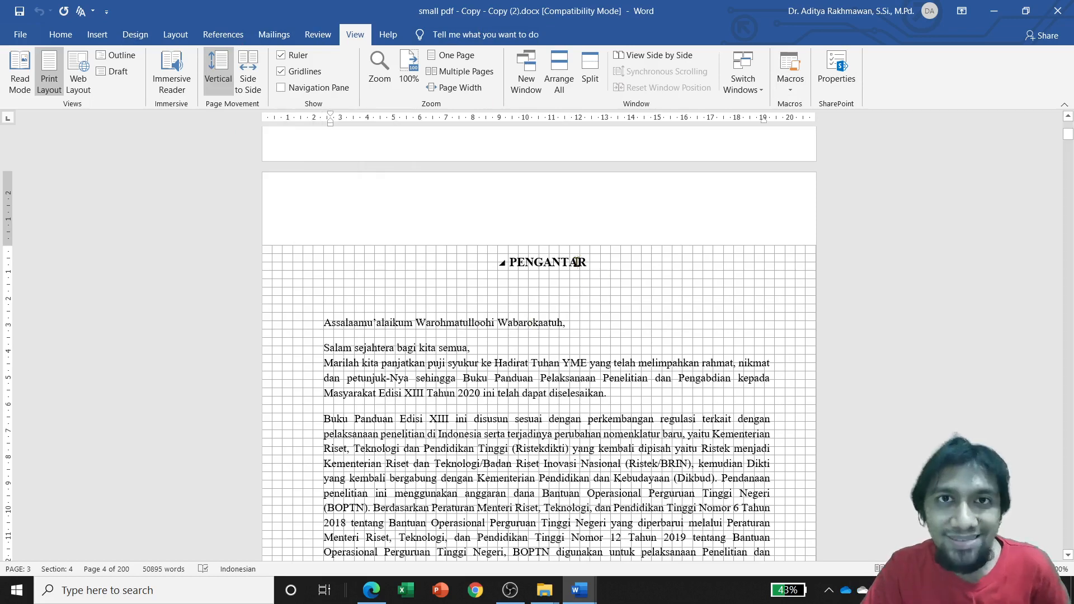
left_click(555, 282)
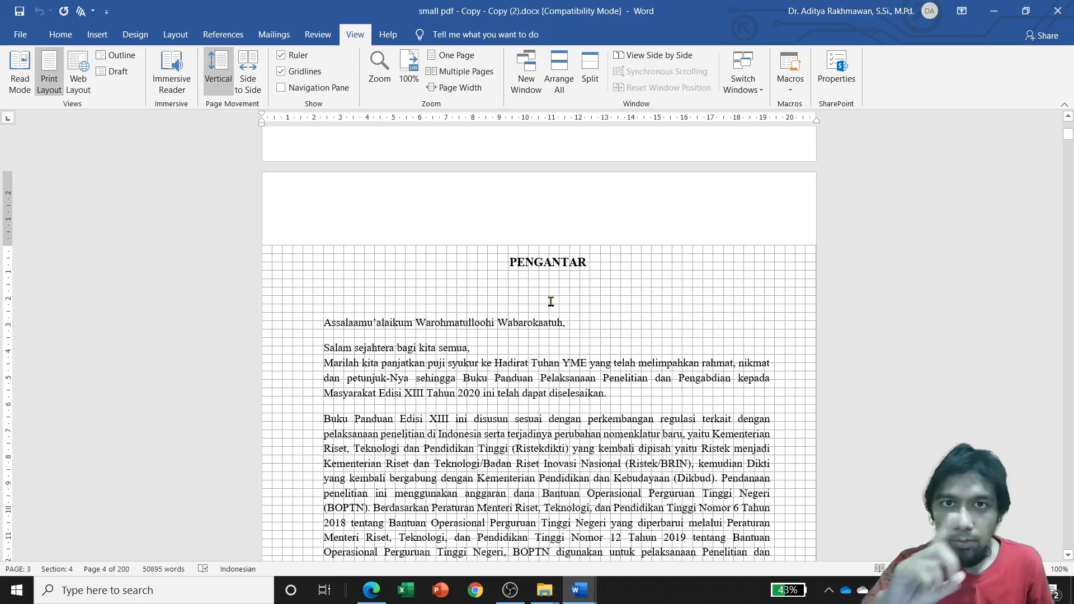
left_click(396, 321)
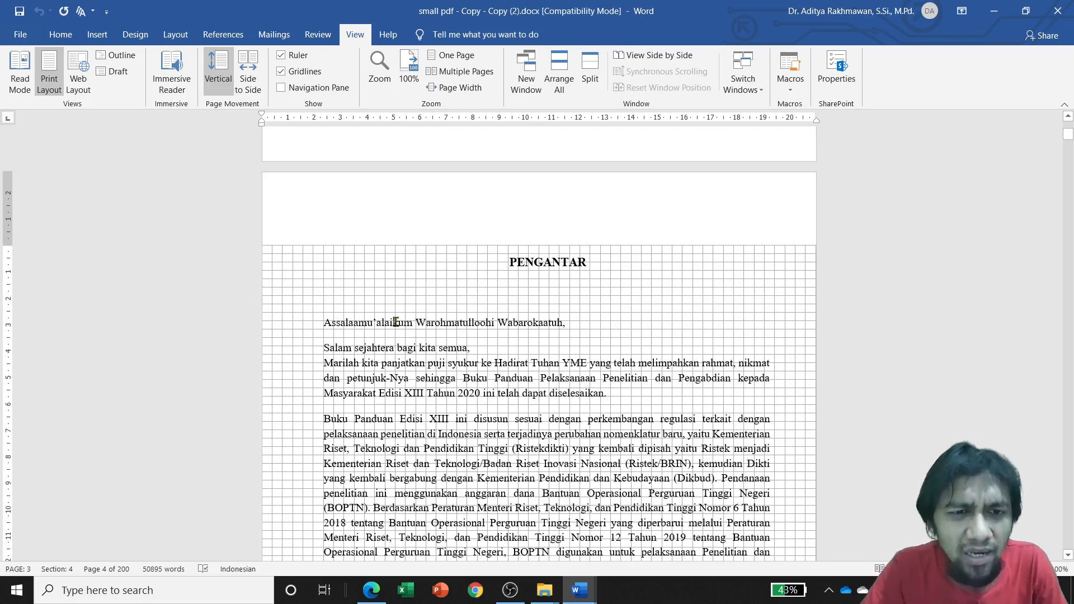
Hide and show the gridlines repeatedly to examine how the text area sits on the PENGANTAR page.
left_click(306, 75)
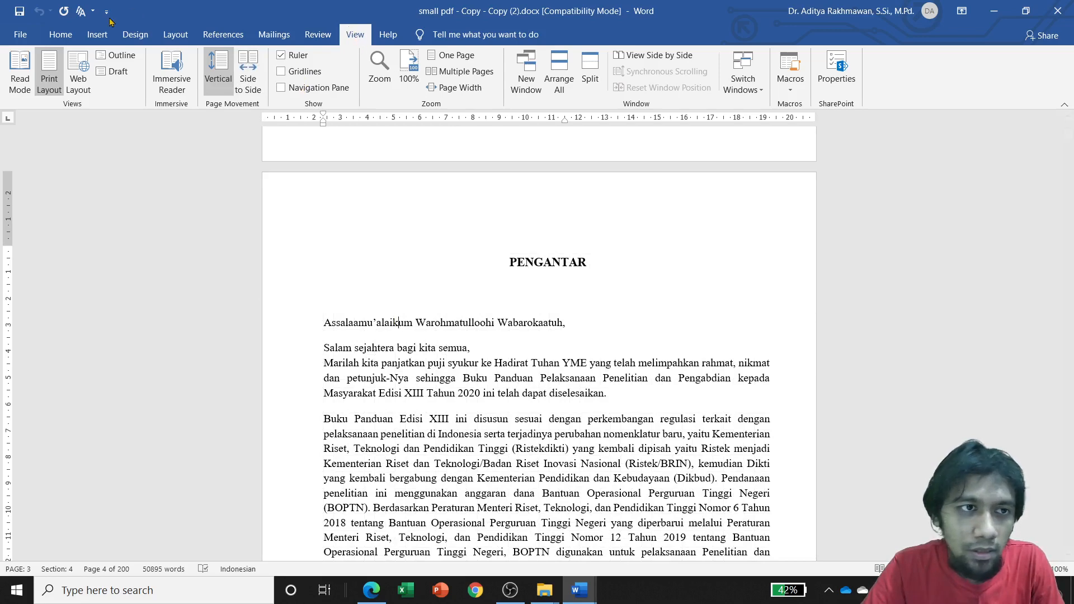
left_click(61, 35)
left_click(354, 34)
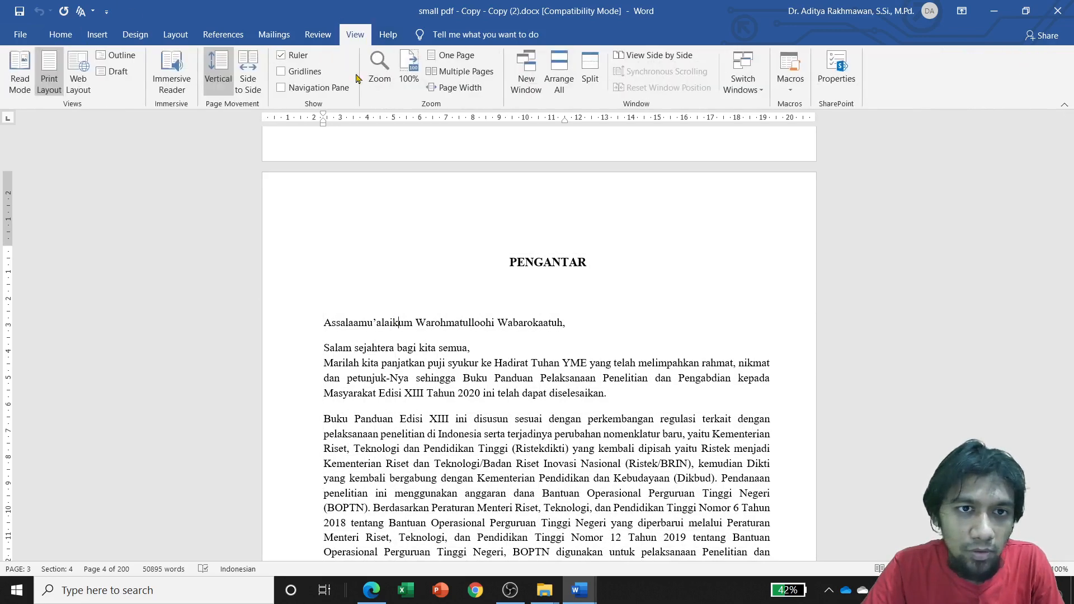
left_click(296, 75)
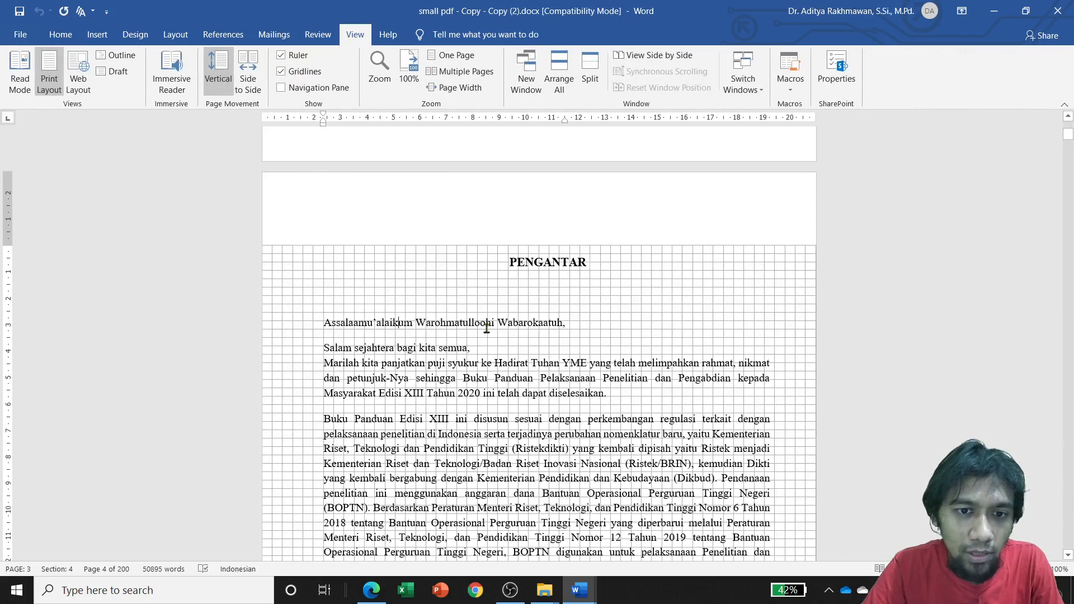
left_click(289, 73)
left_click(433, 362)
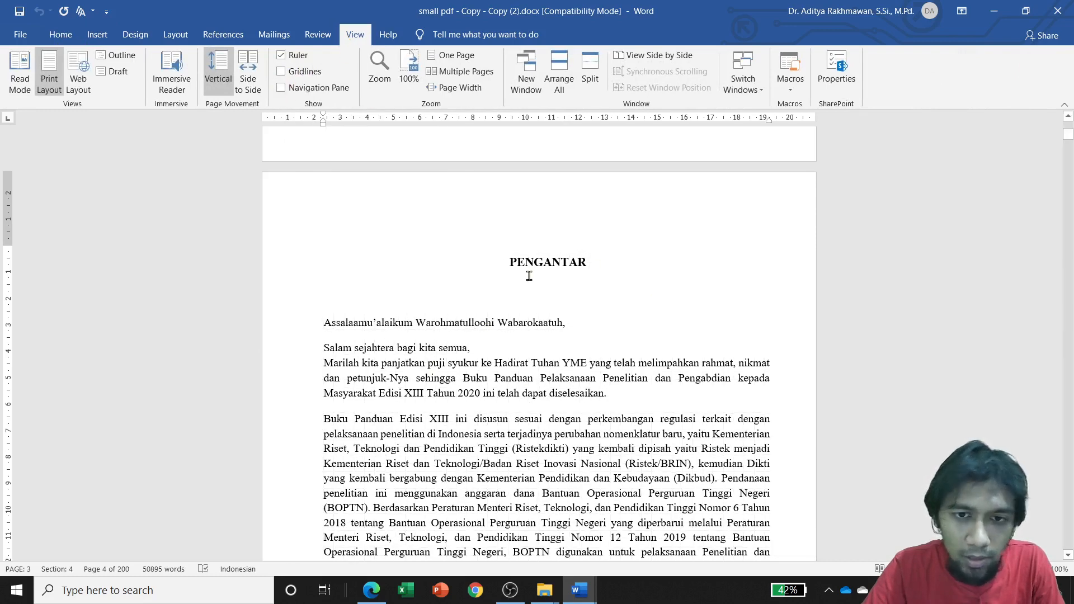
scroll(542, 362, "down", 3)
scroll(542, 362, "up", 1)
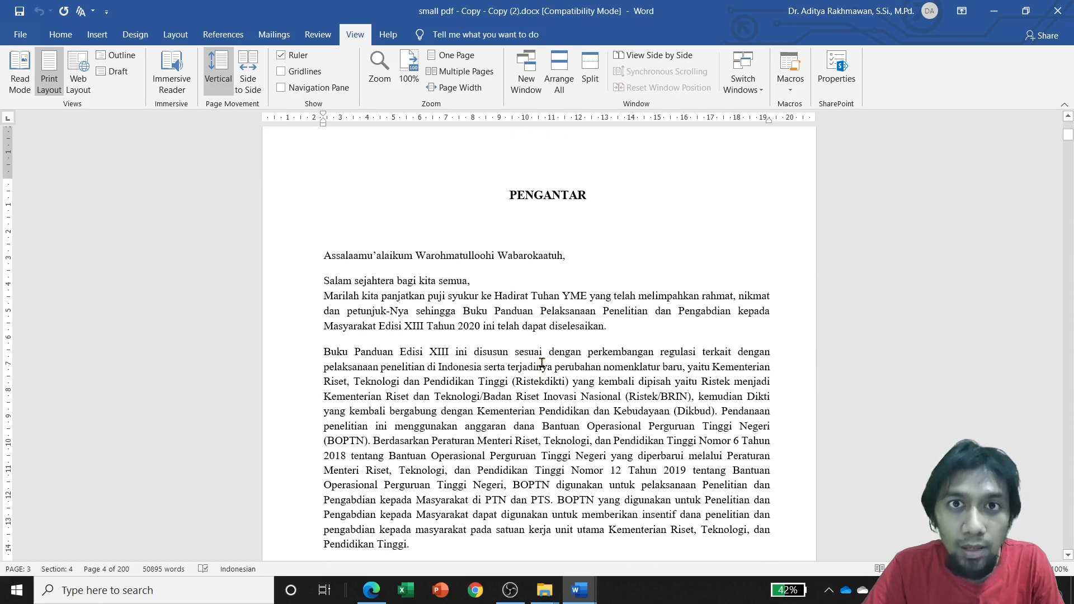
scroll(542, 361, "up", 1)
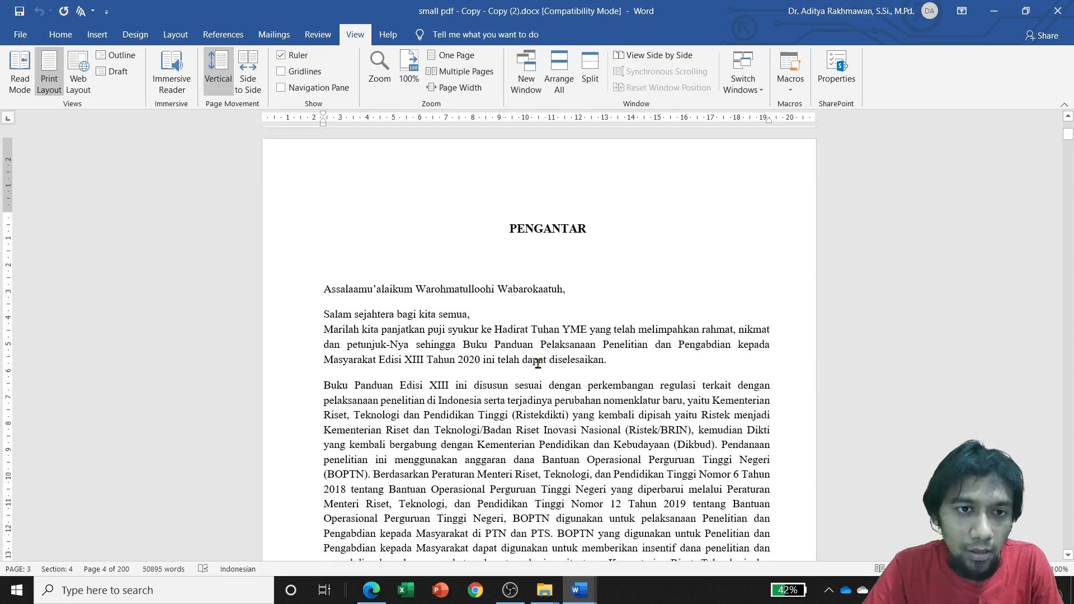
left_click(287, 71)
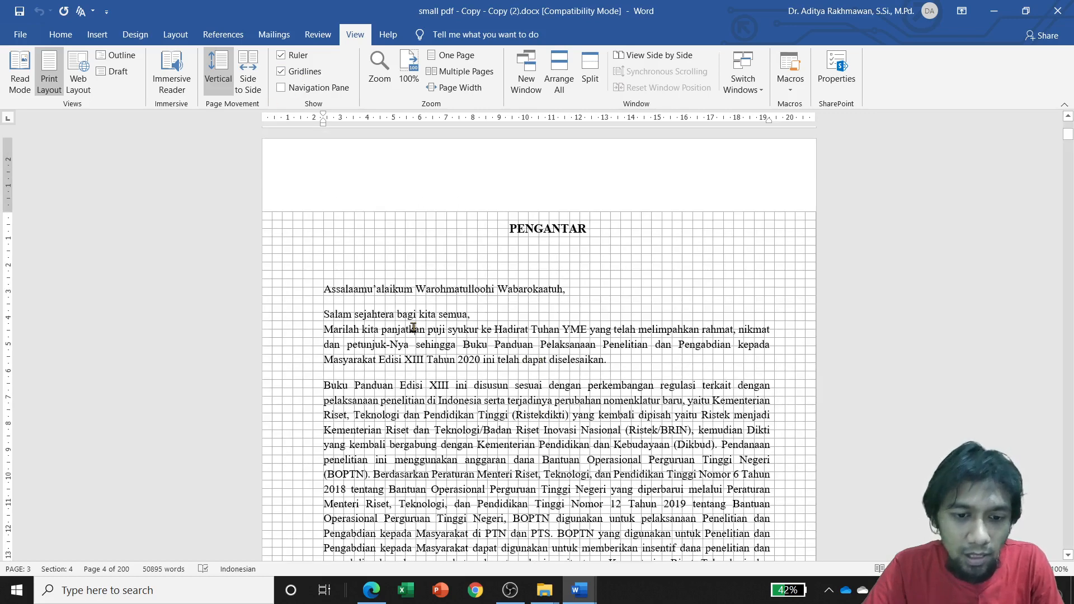
Compare with the blank Document2, examining its gridlines against the page margins from top to bottom of the page.
mouse_move(579, 590)
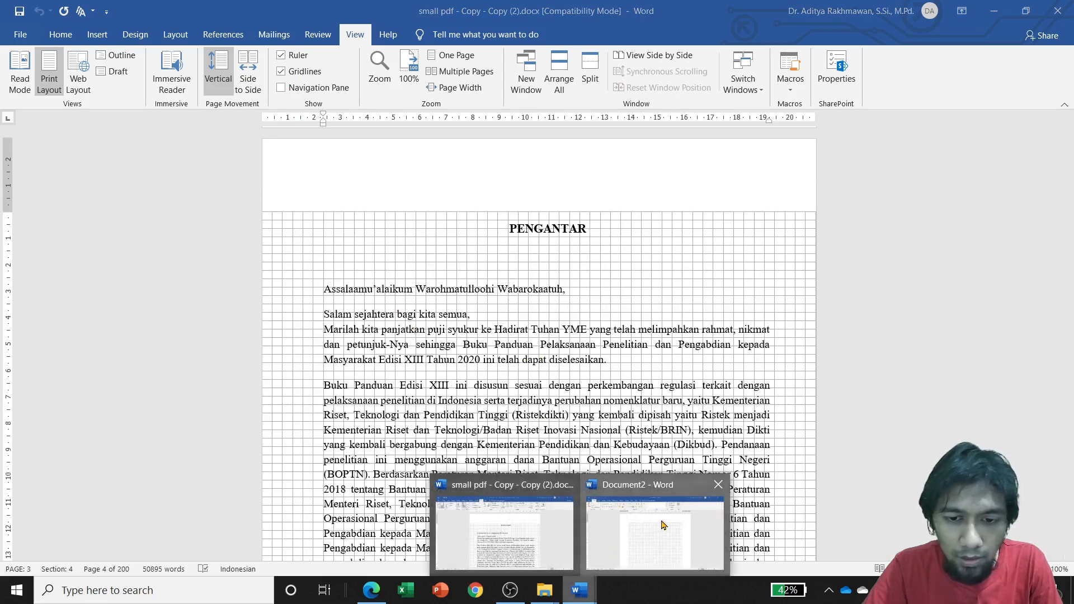
left_click(662, 524)
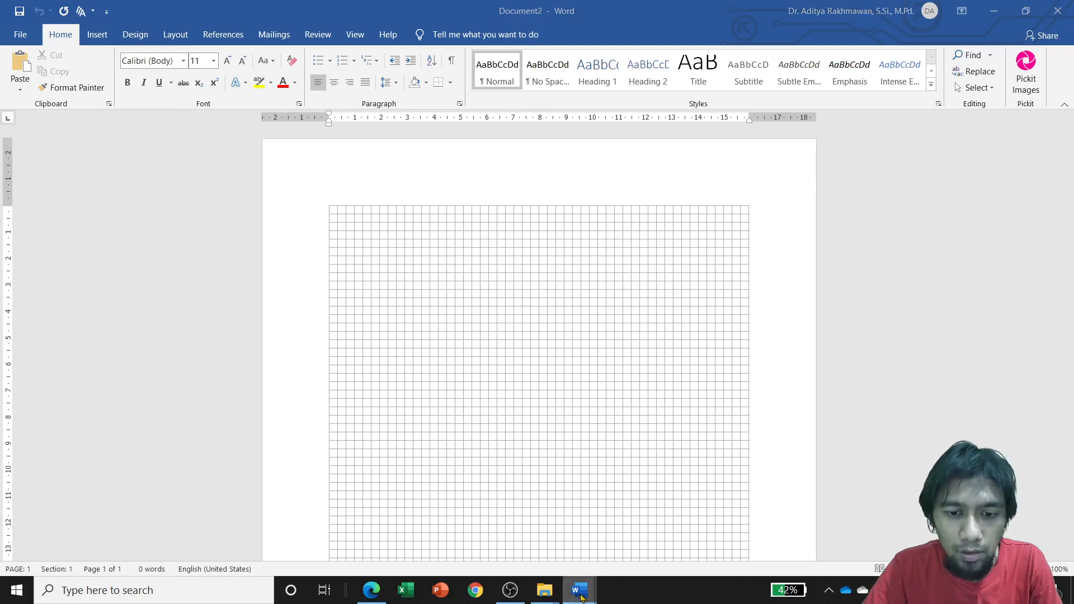
mouse_move(580, 590)
left_click(484, 548)
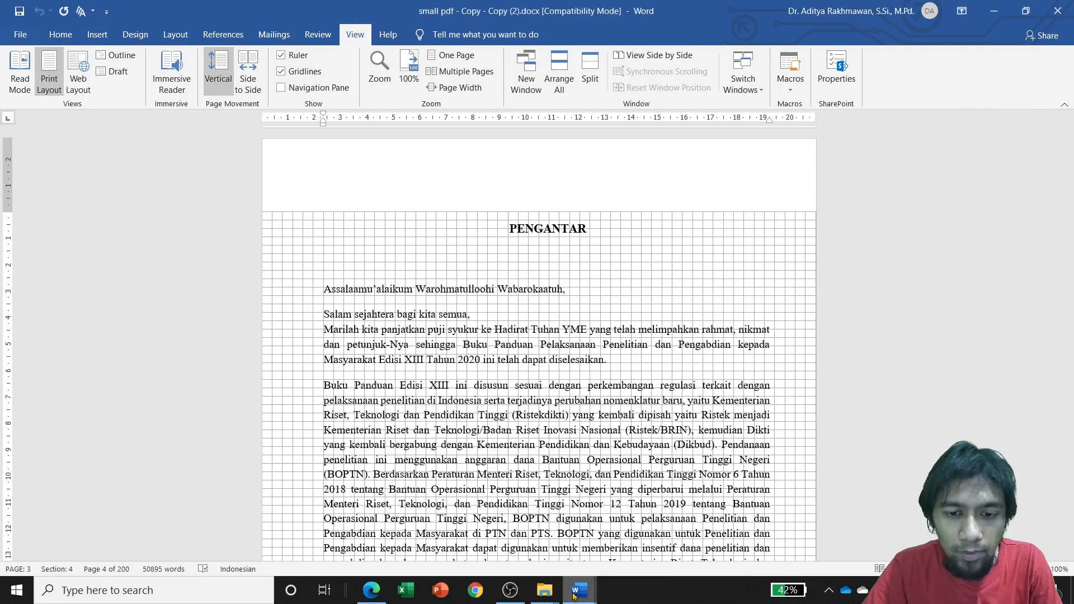
left_click(660, 529)
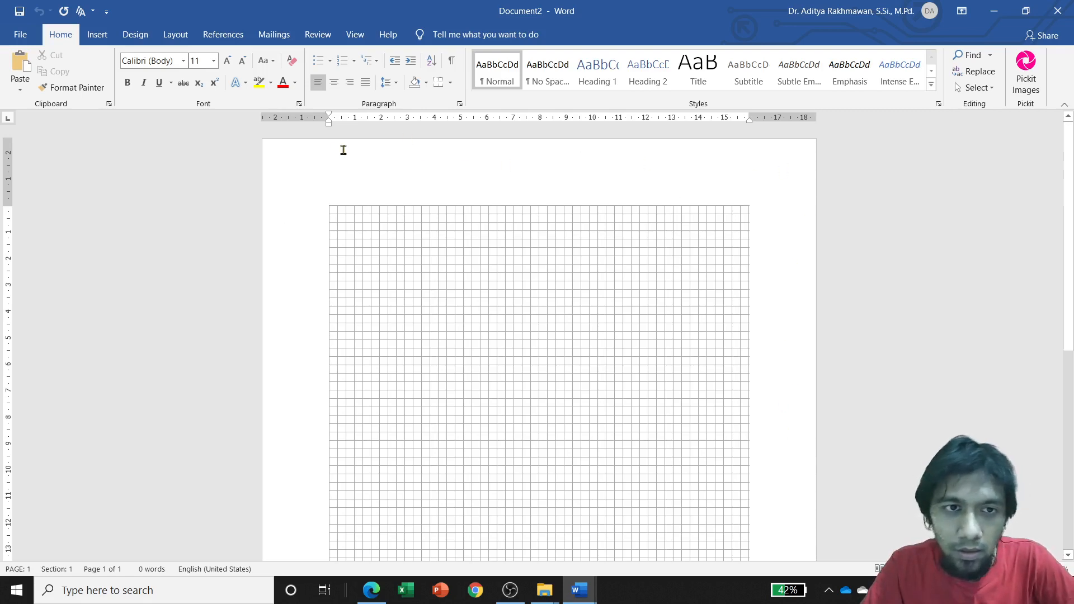
scroll(601, 227, "down", 7)
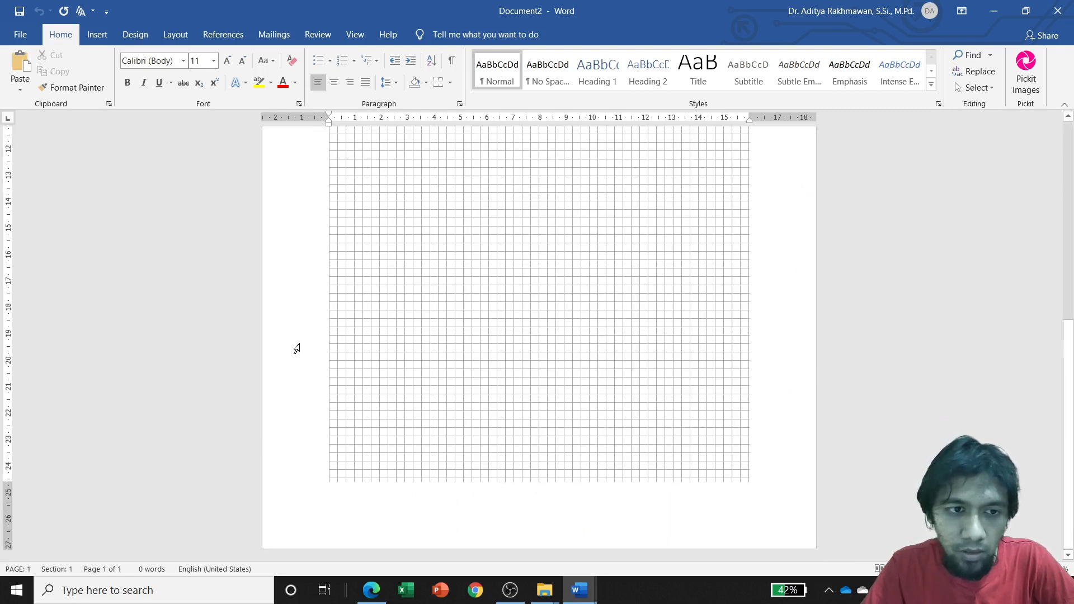
scroll(297, 345, "up", 7)
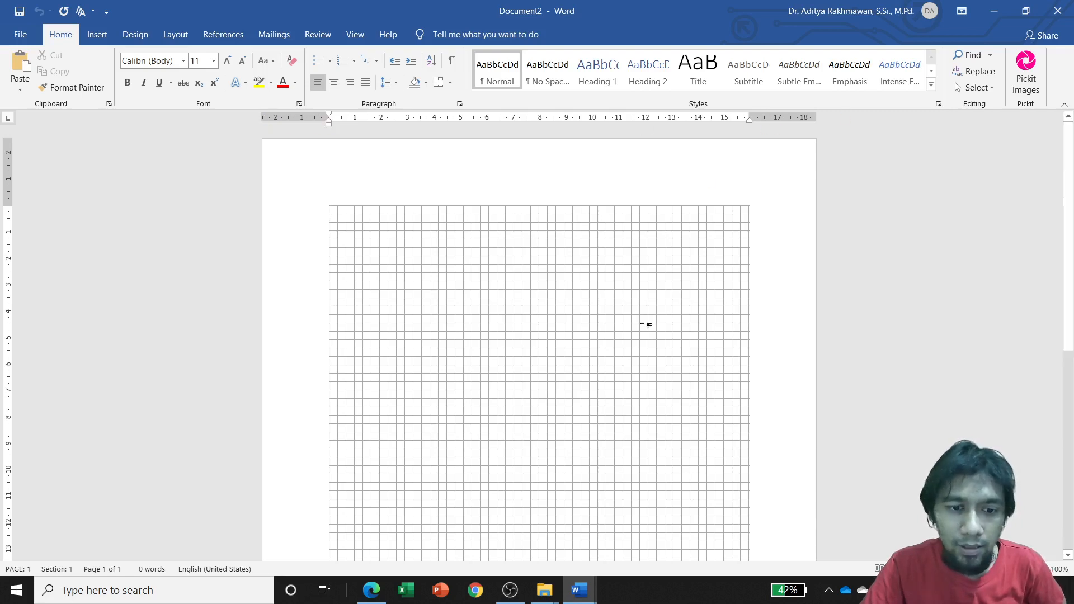
Return to small pdf - Copy - Copy (2).docx and place the cursor in the first body paragraph under PENGANTAR.
left_click(579, 590)
left_click(511, 545)
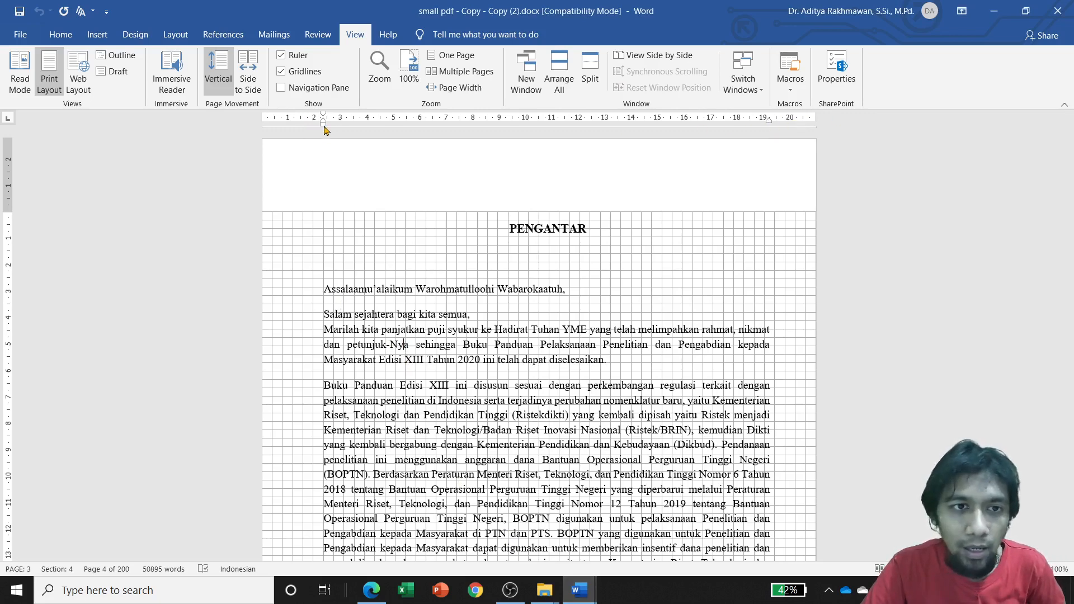
left_click(369, 367)
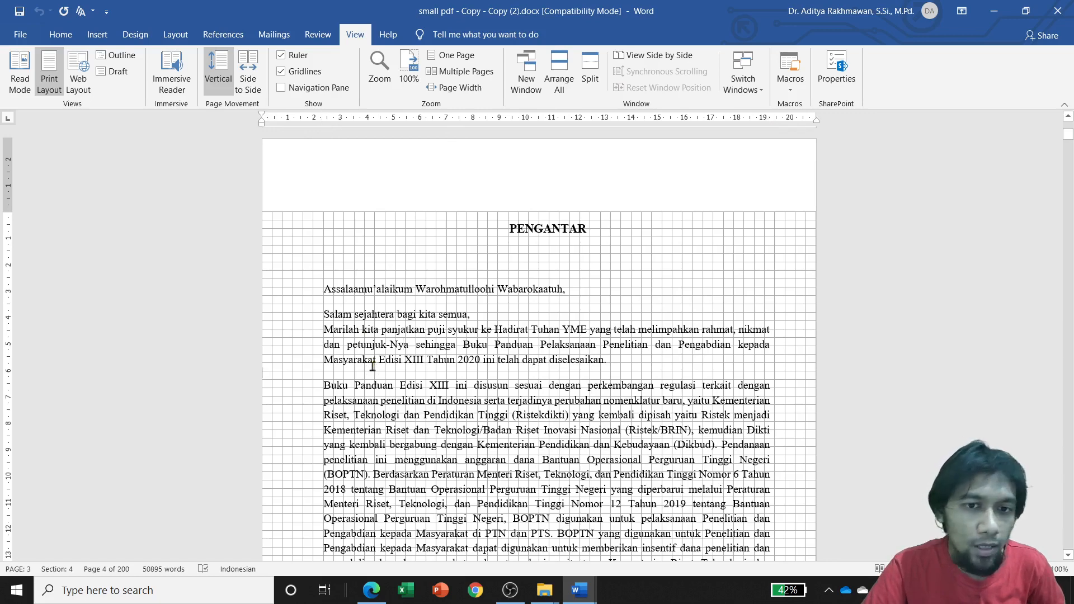
left_click(476, 346)
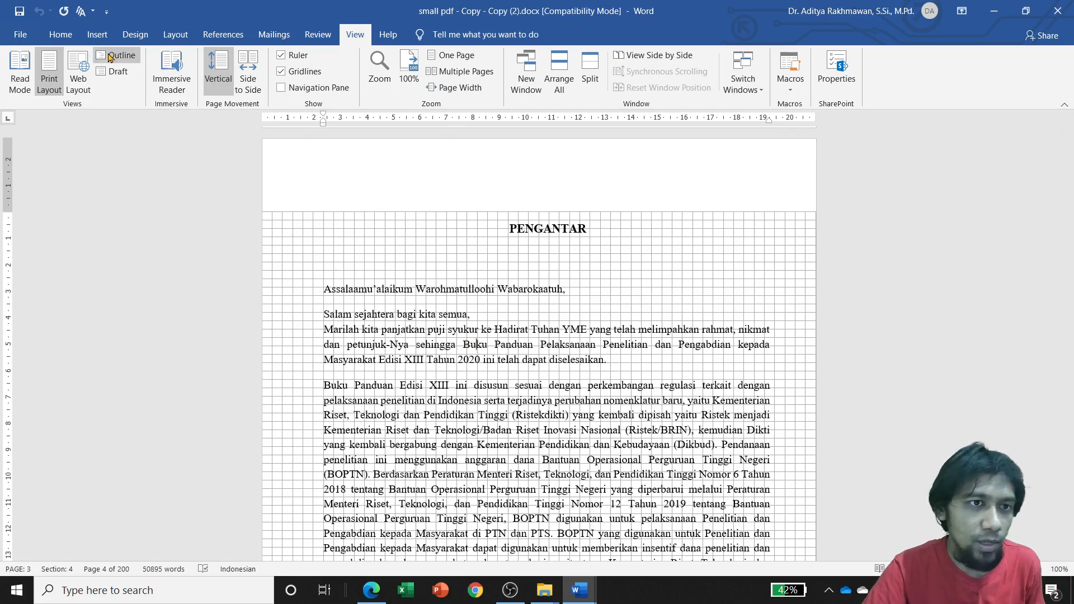
Set custom margins for this section with left 2,5 cm and right 2 cm.
left_click(61, 35)
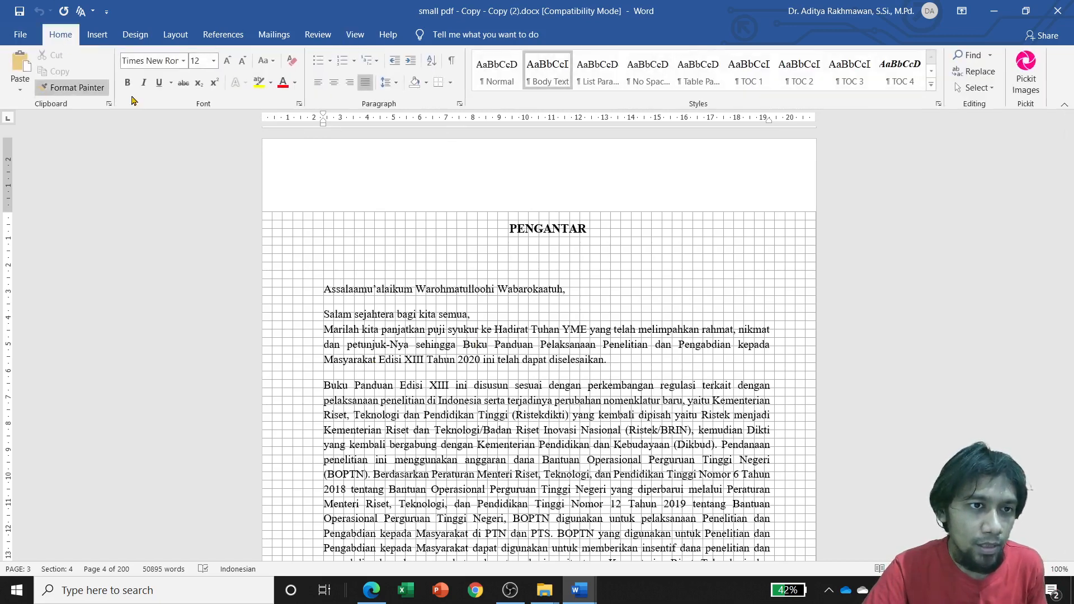
left_click(175, 34)
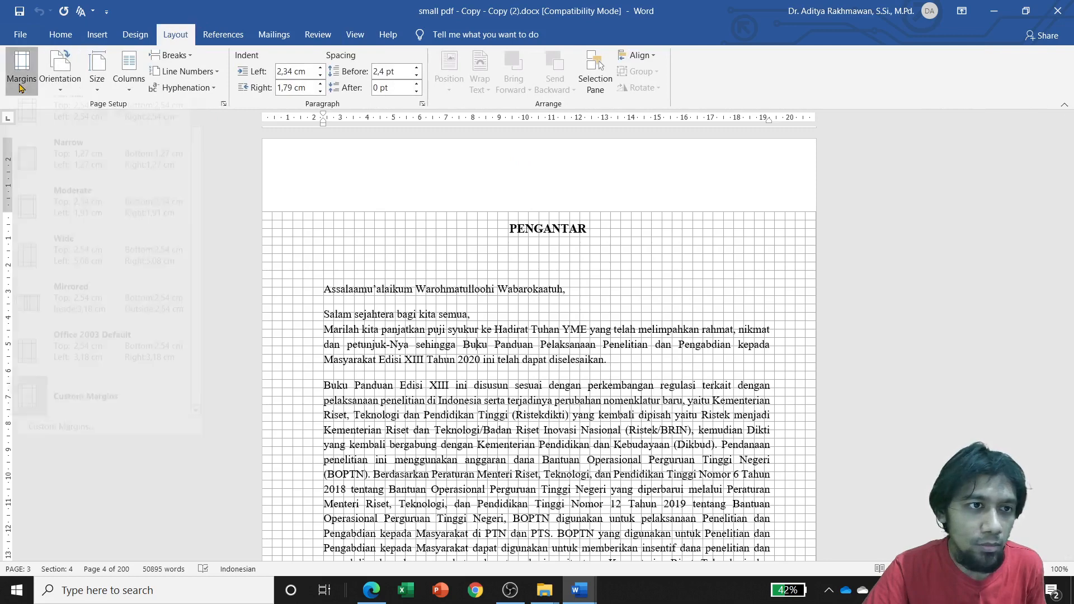
left_click(21, 67)
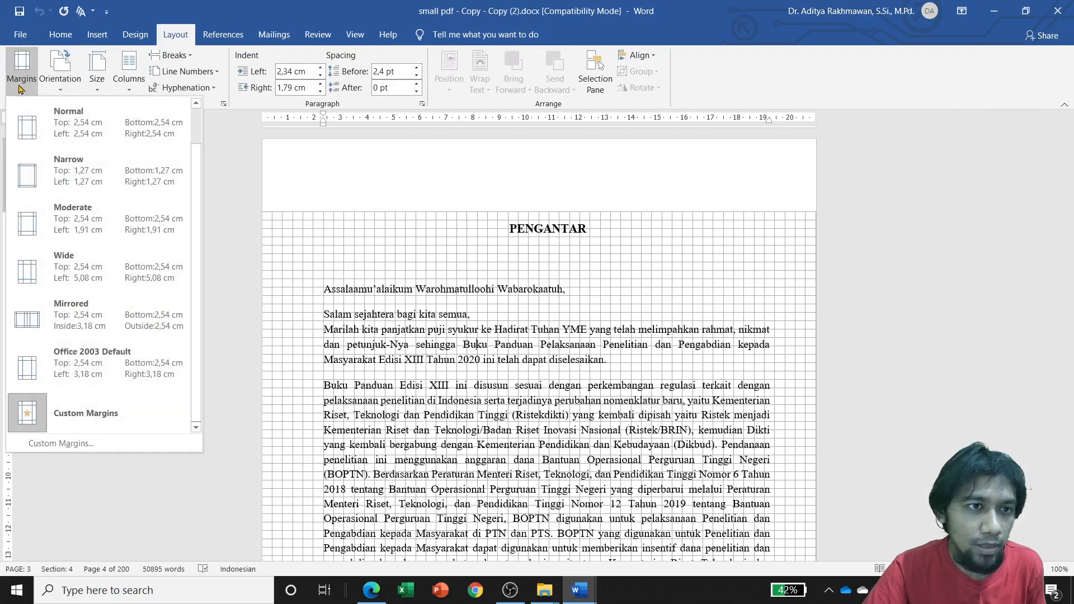
left_click(67, 442)
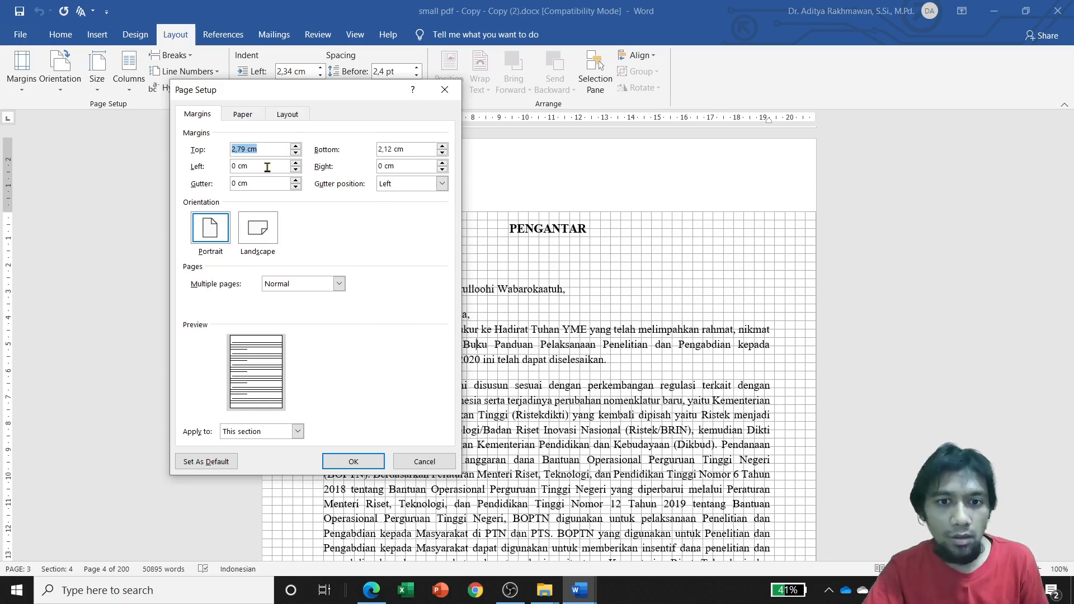
left_click_drag(267, 167, 166, 177)
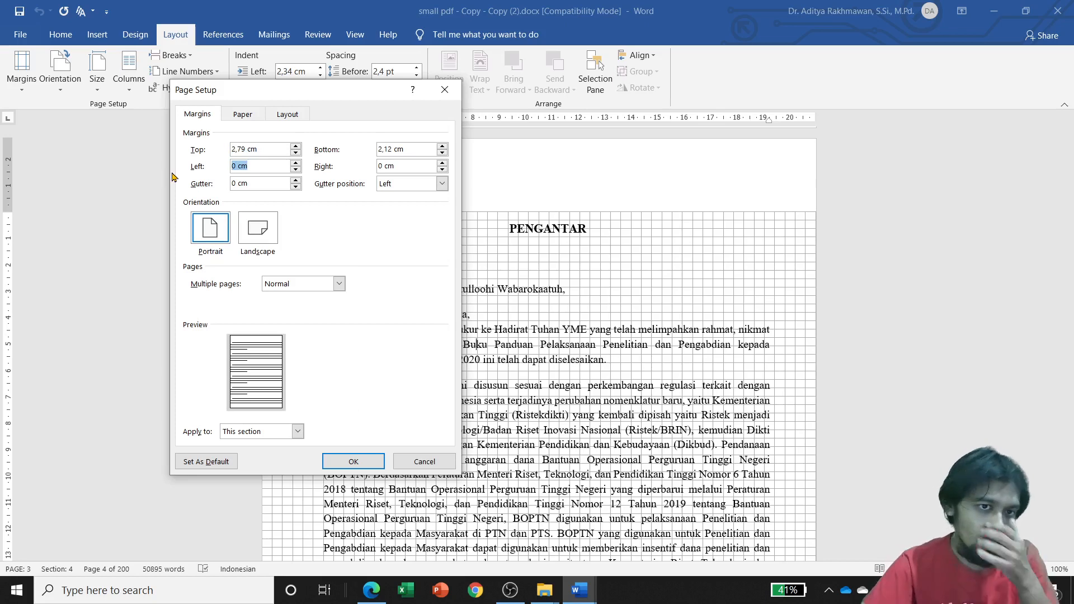
type("2,5")
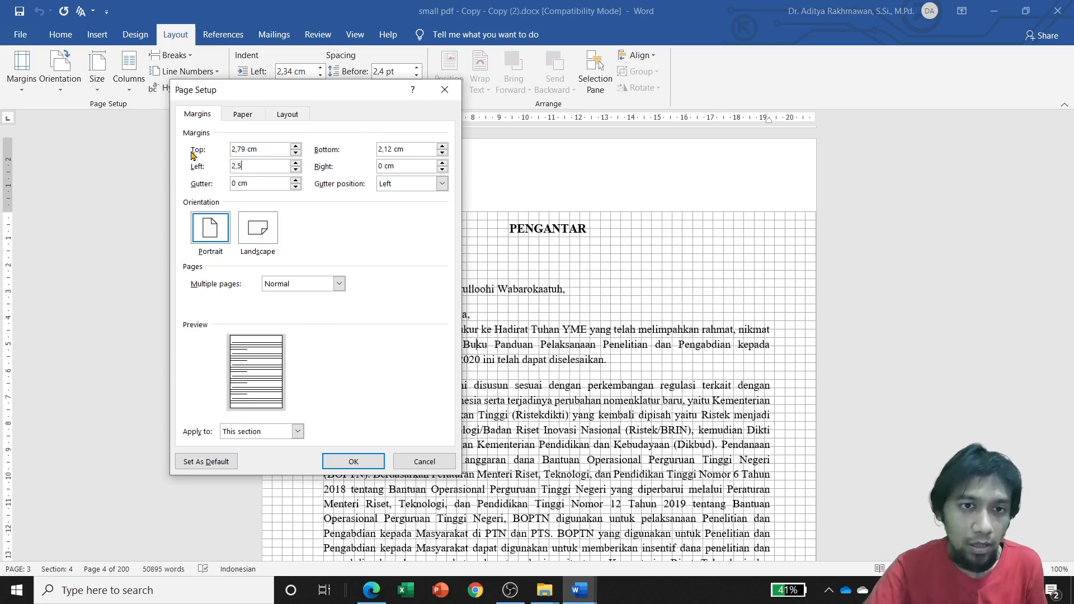
double_click(403, 167)
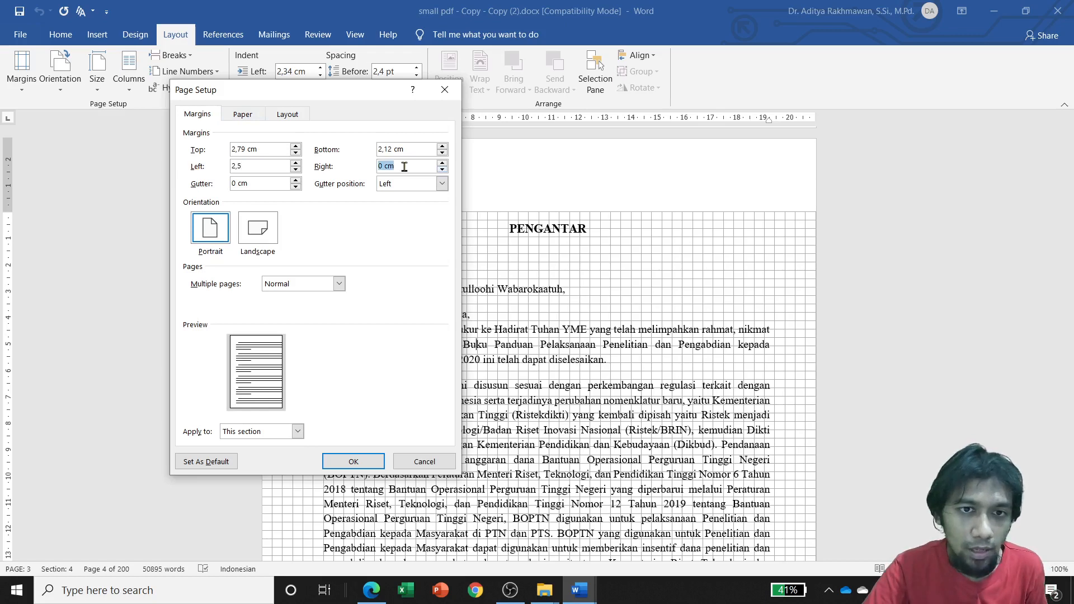
type("2")
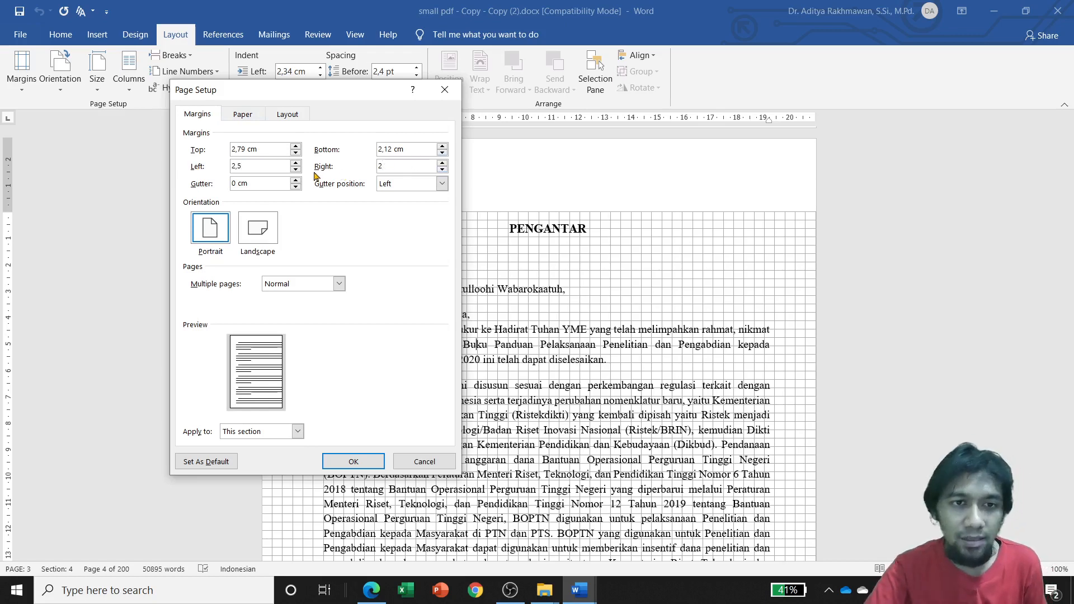
left_click(373, 460)
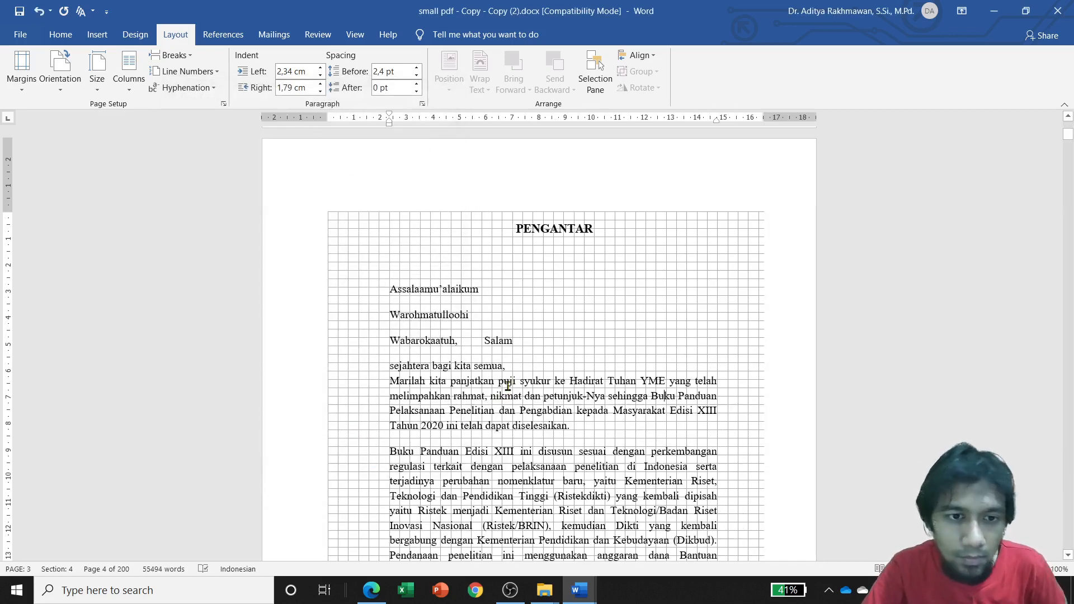
Select the whole document's text and set the inside and outside paragraph indents to 0.
left_click(450, 342)
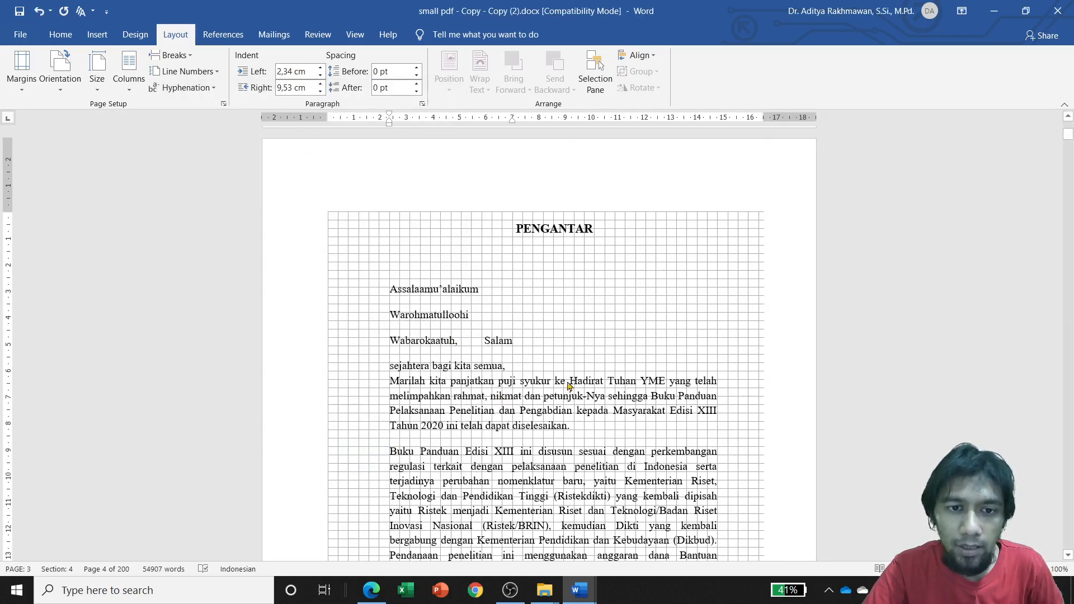
left_click(529, 381)
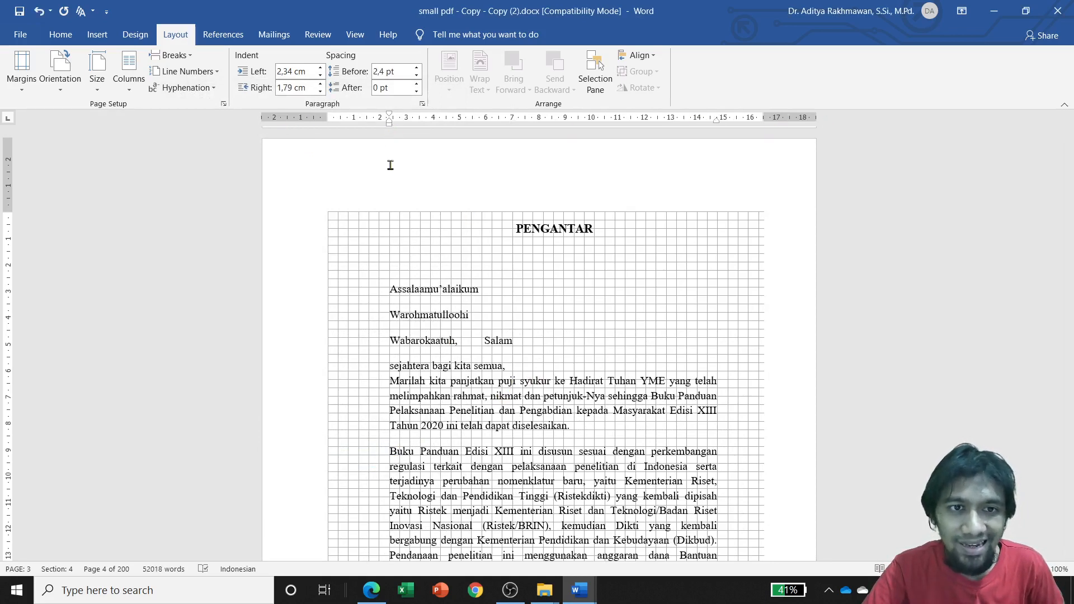
key("ctrl+a")
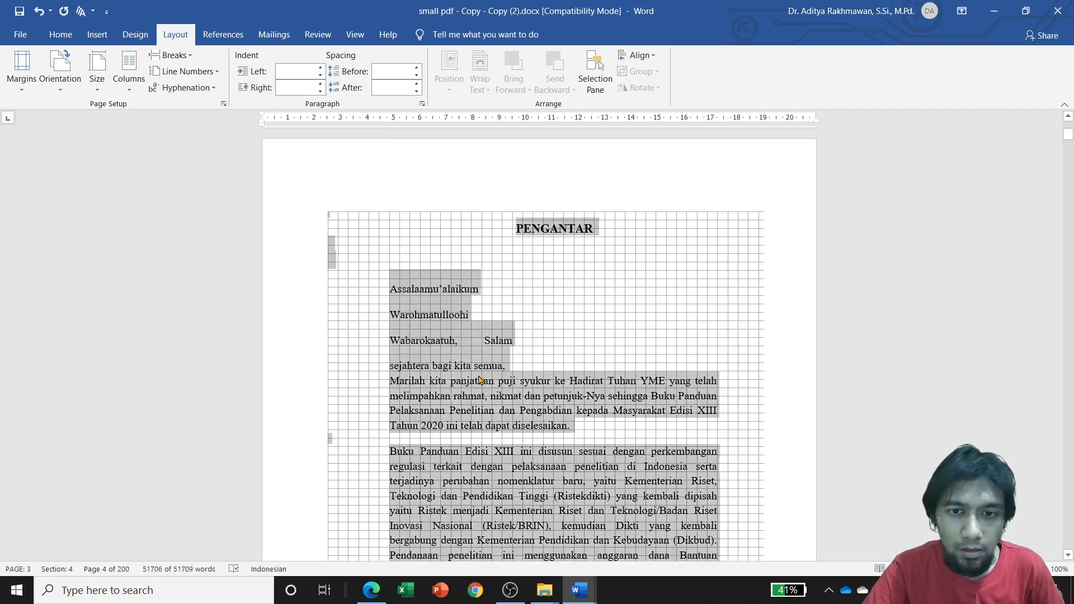
left_click(76, 35)
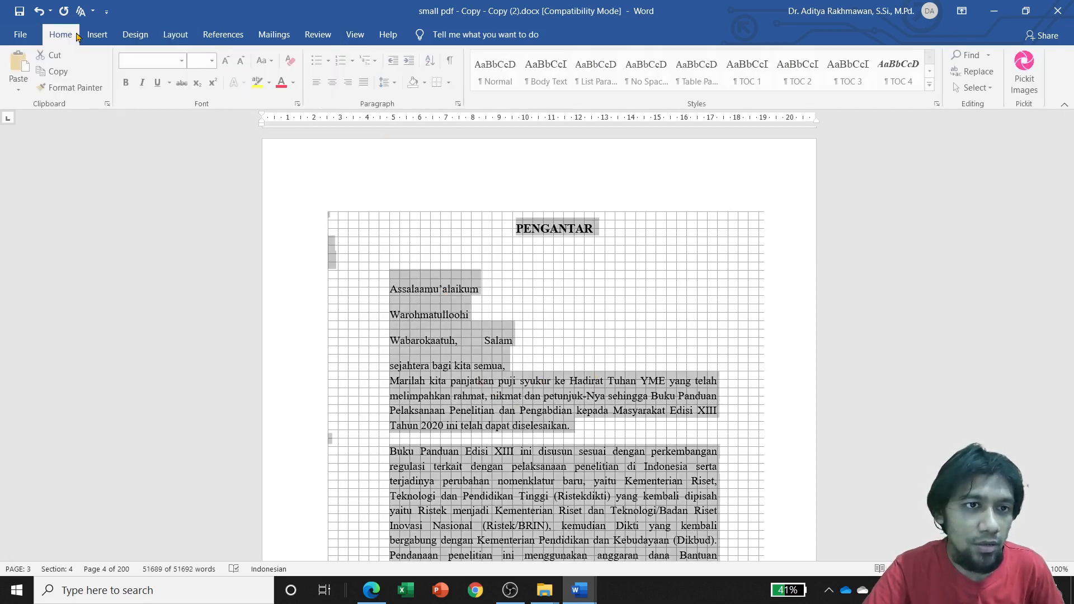
left_click(459, 105)
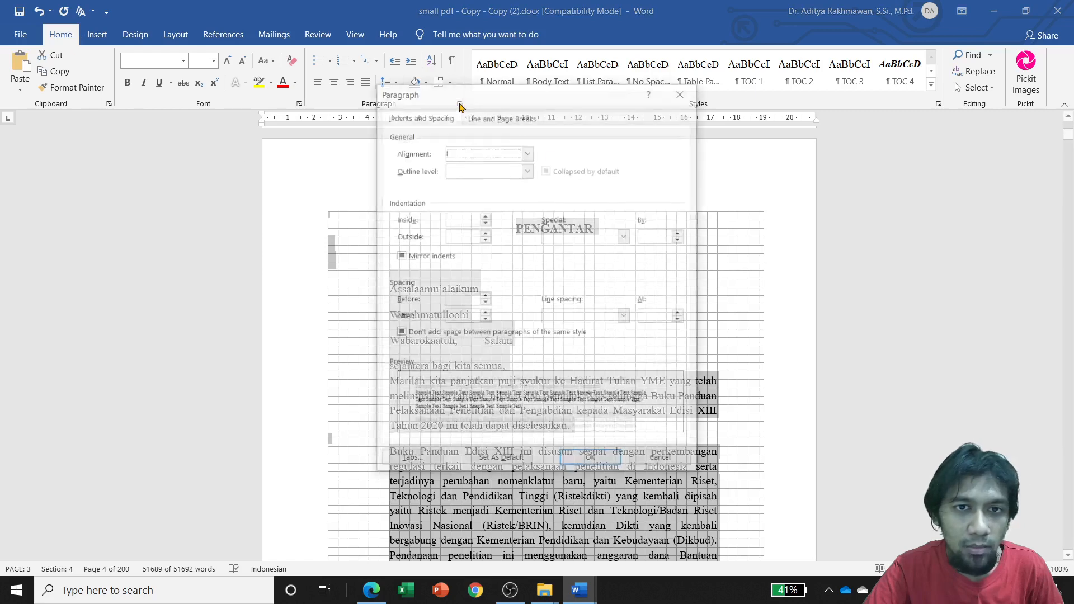
left_click(460, 220)
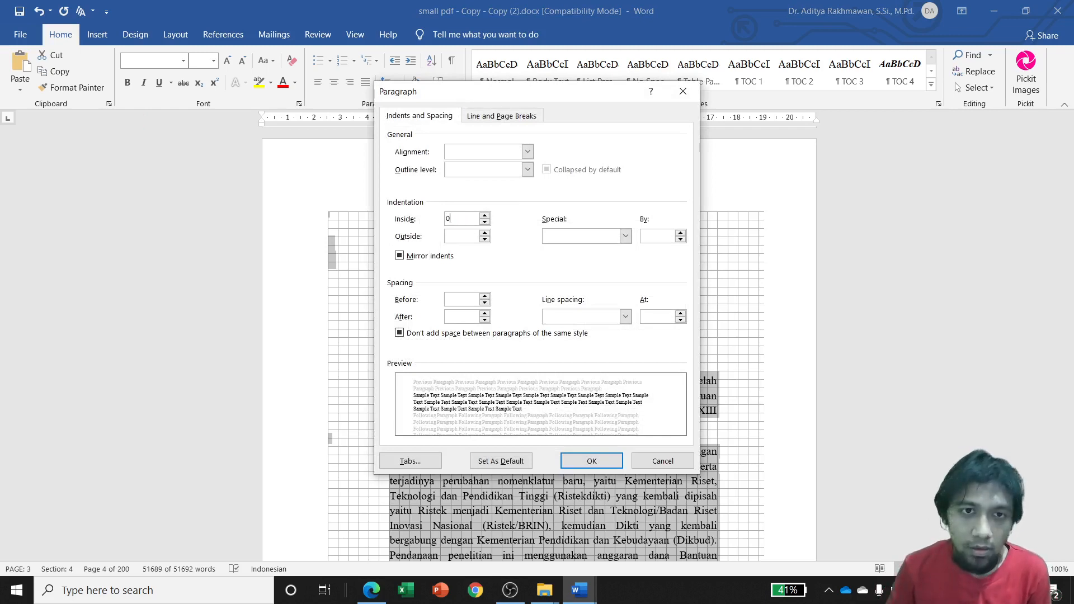
type("0")
left_click(462, 235)
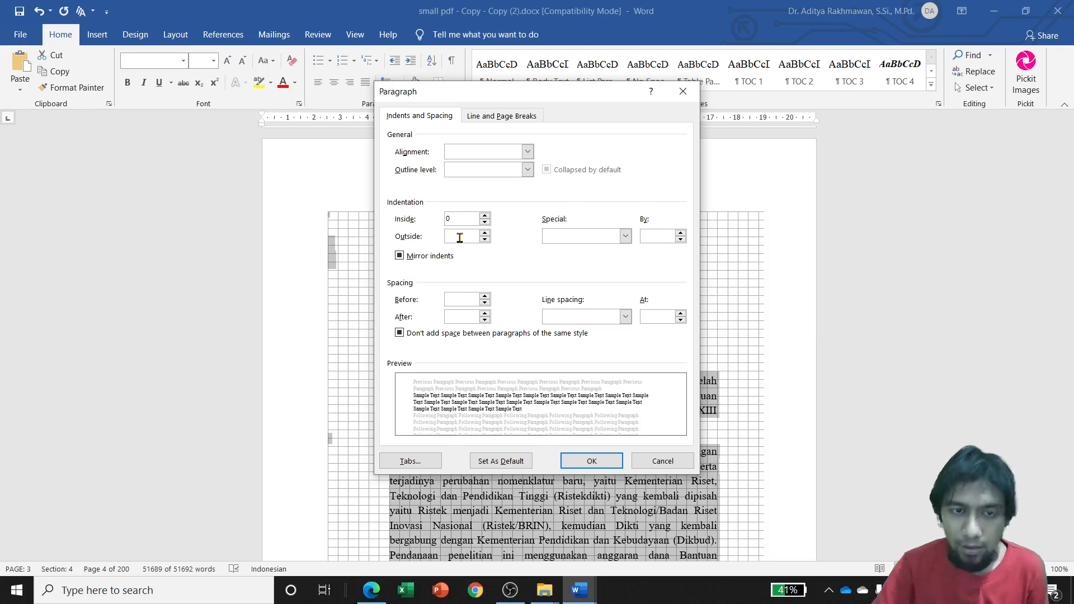
type("0")
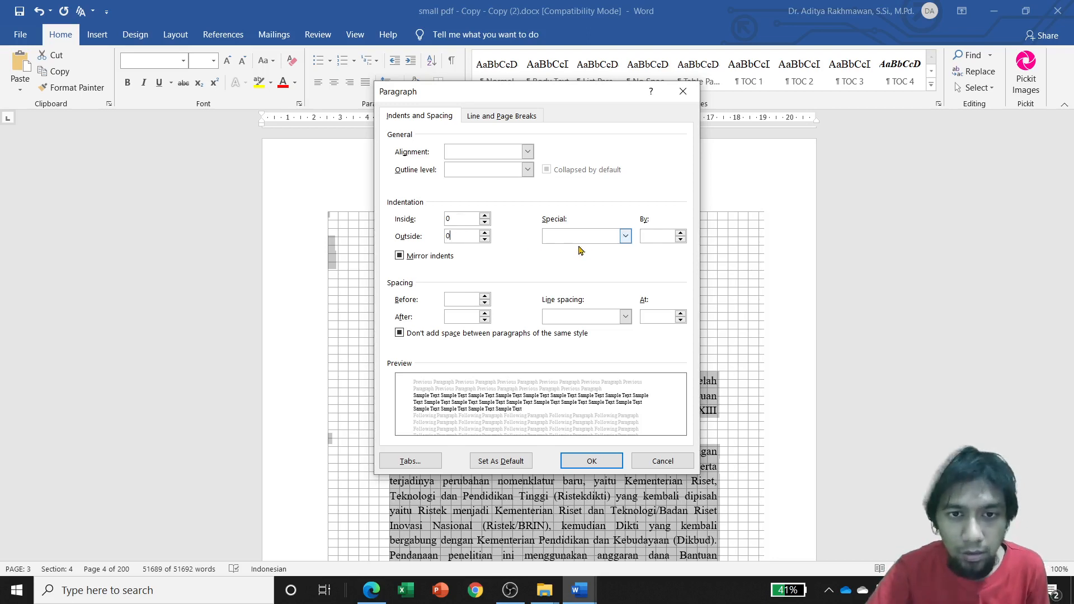
left_click(588, 460)
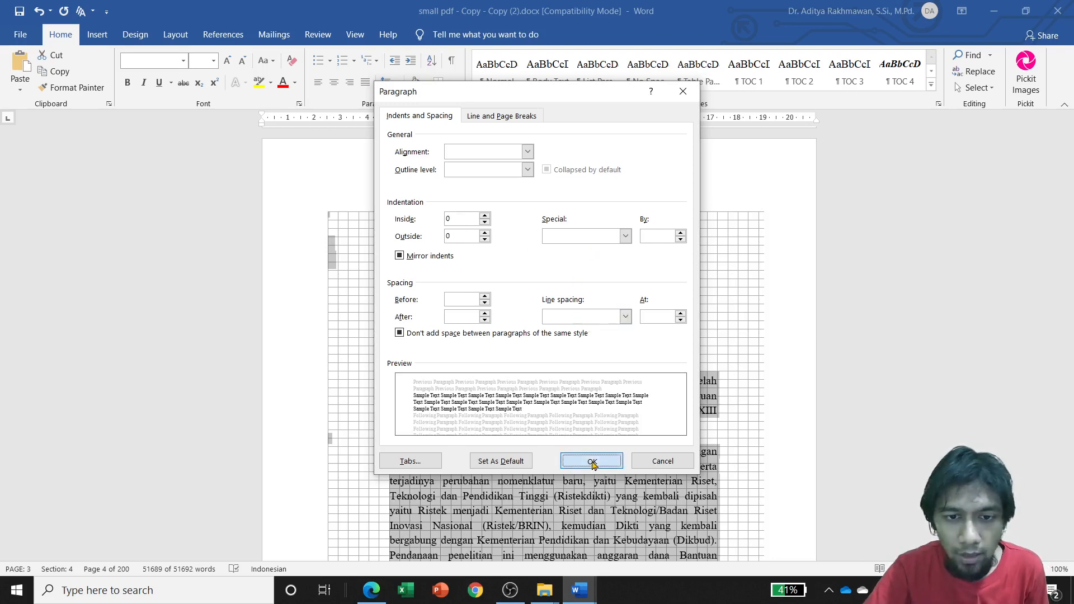
Examine how the text lines up with the gridlines from the PENGANTAR heading to the foot of that page.
left_click(535, 369)
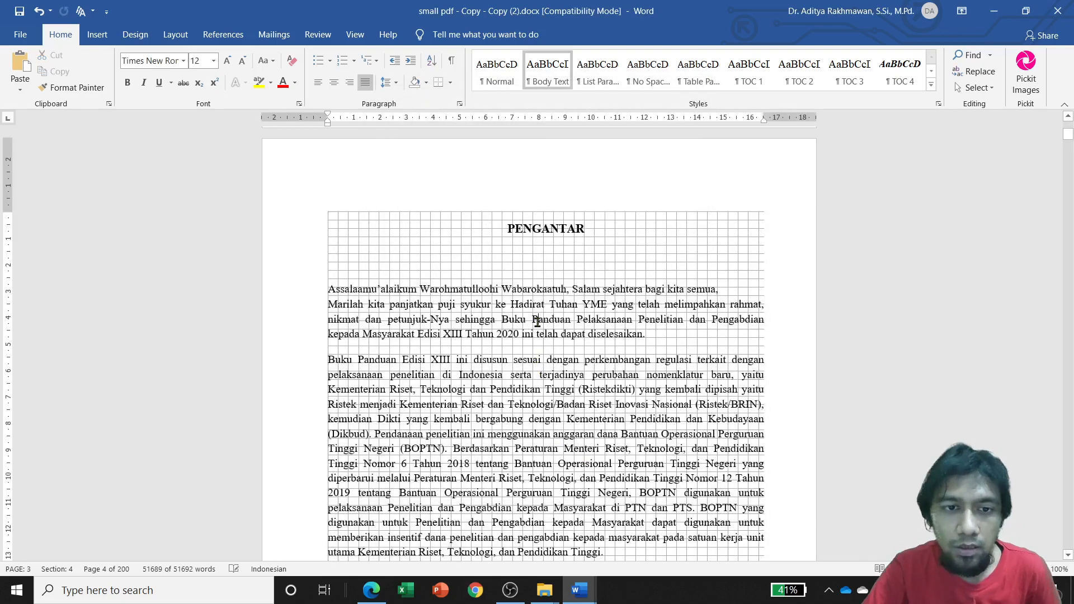
scroll(537, 335, "down", 6)
scroll(538, 321, "up", 10)
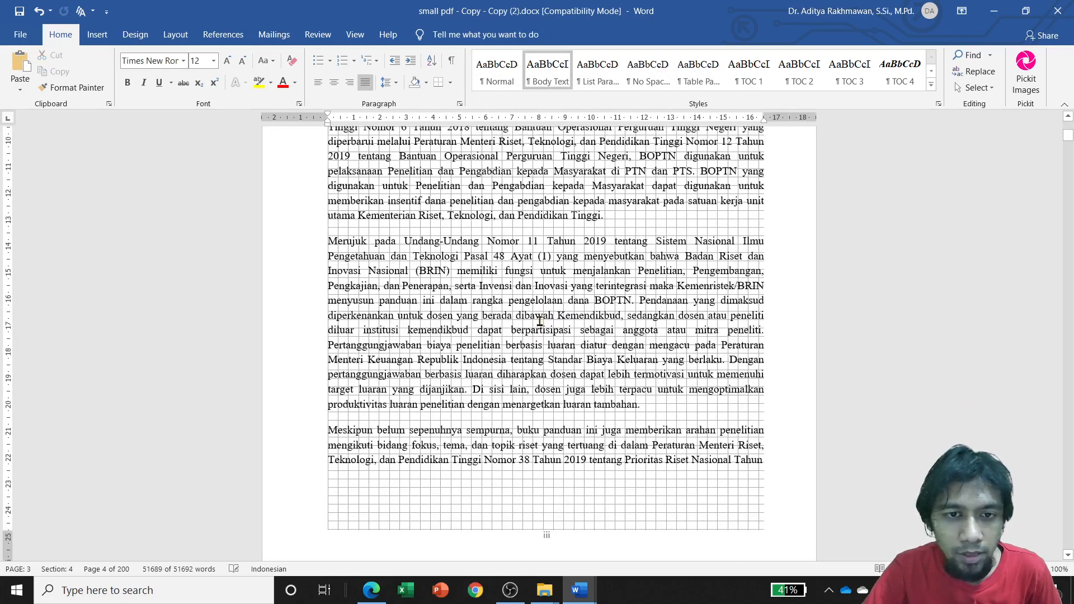
left_click(532, 355)
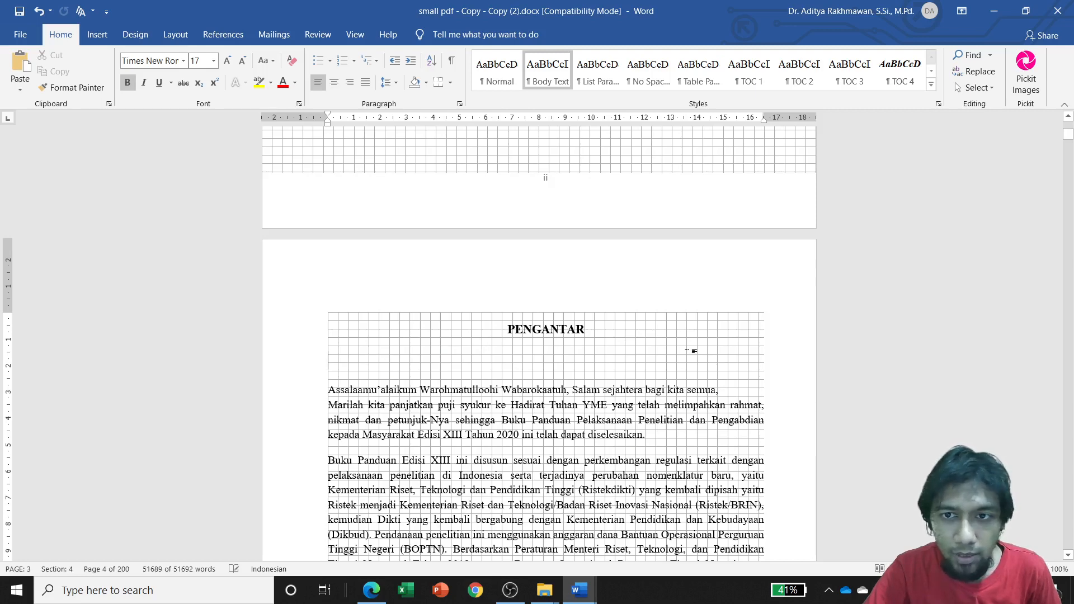
scroll(691, 350, "up", 3)
scroll(685, 354, "down", 6)
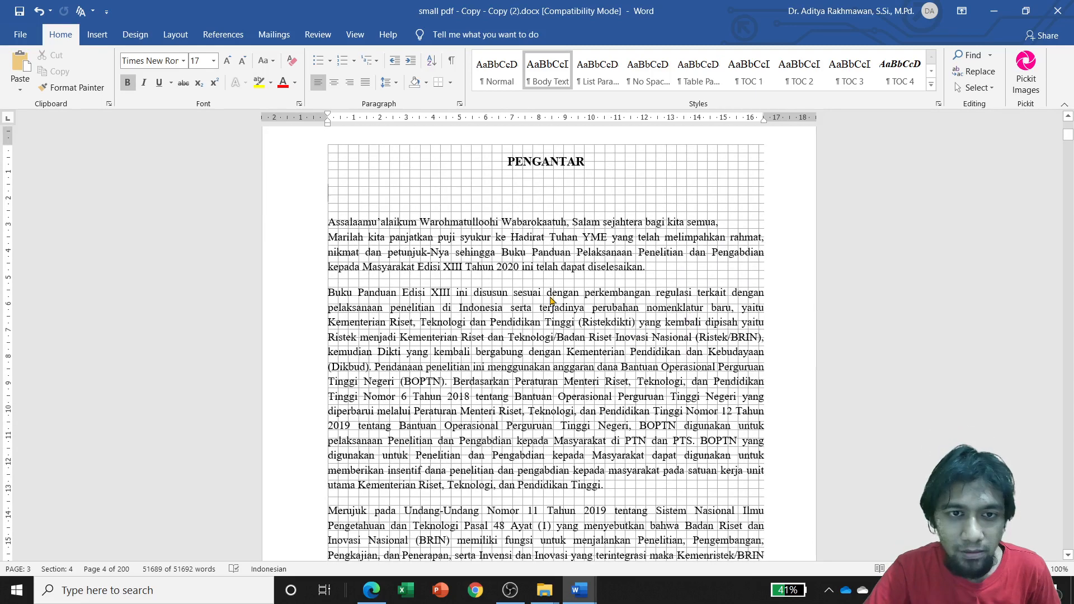
left_click(532, 320)
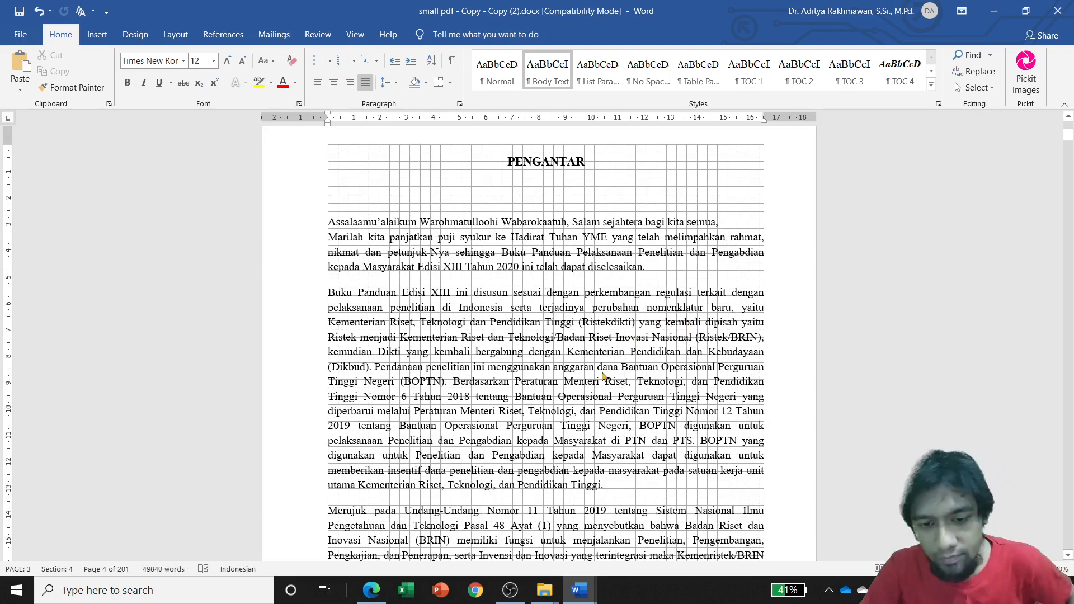
Switch to the blank Document2 and hide its gridlines.
mouse_move(578, 590)
left_click(638, 539)
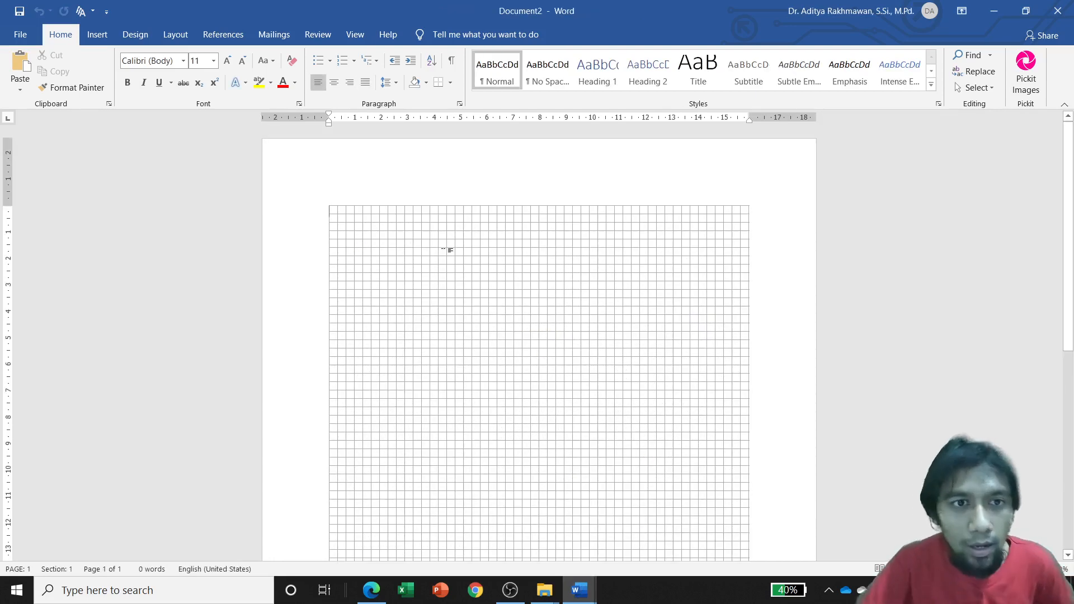
left_click(364, 31)
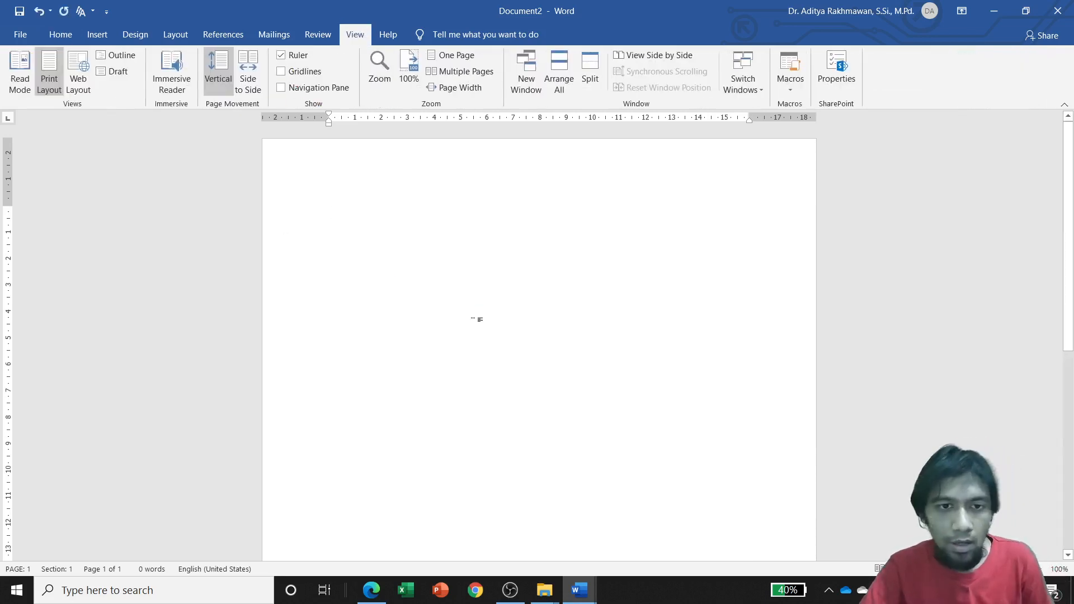
Draw a rectangle about 1,78 cm high and 4,78 cm wide near the page top, and move it slightly down and right.
left_click(97, 34)
left_click(170, 70)
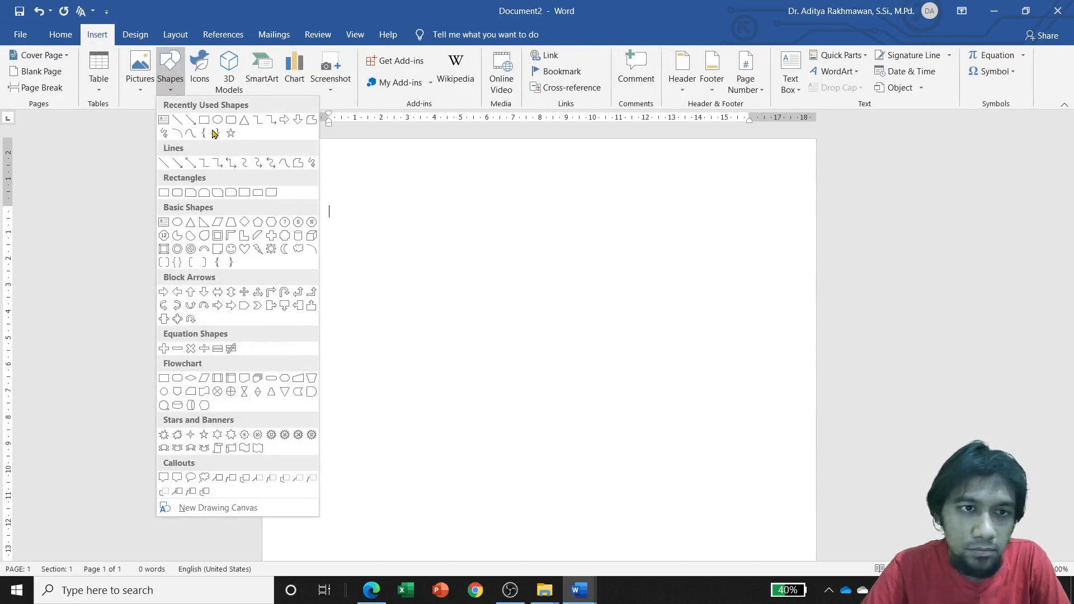
left_click(214, 133)
mouse_move(424, 207)
left_mouse_down()
mouse_move(537, 278)
mouse_move(550, 253)
left_mouse_up()
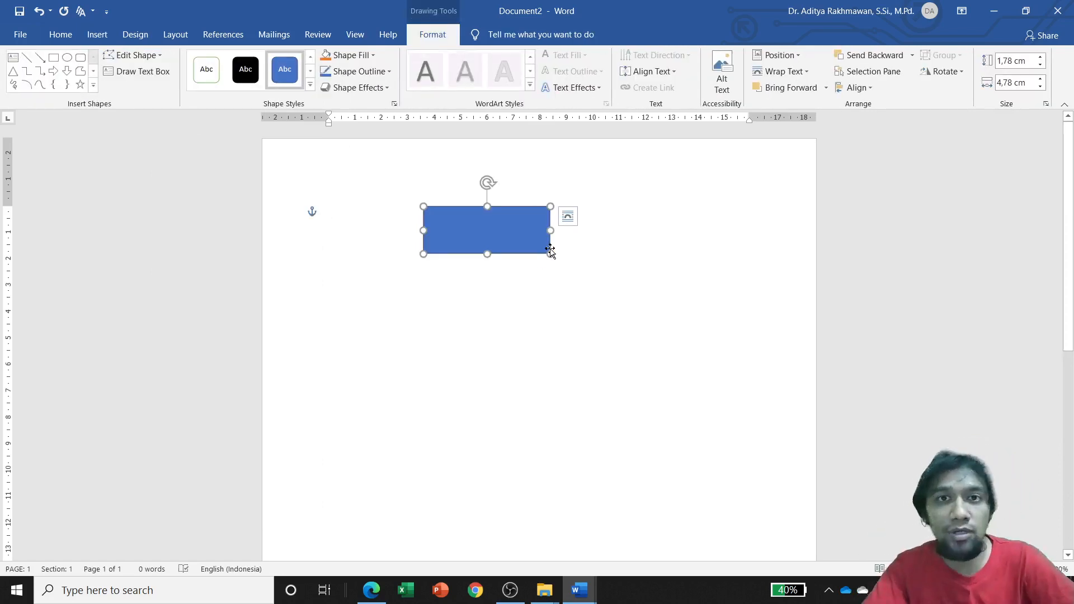
left_click_drag(483, 224, 509, 241)
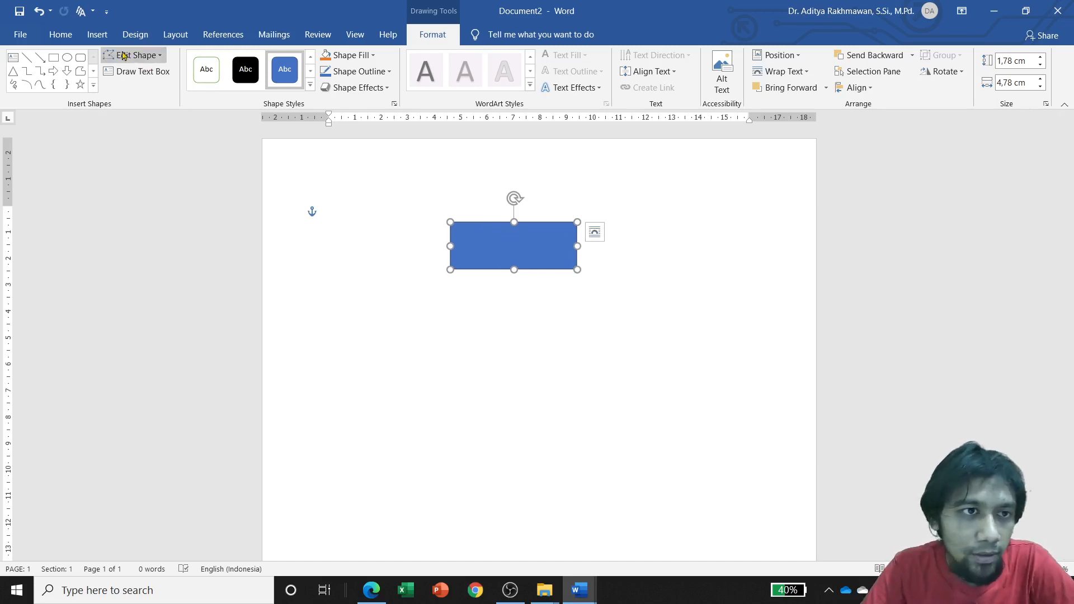
Draw a slightly slanted arrow about 3,43 cm tall, running down from the middle of the rectangle's lower edge.
left_click(105, 36)
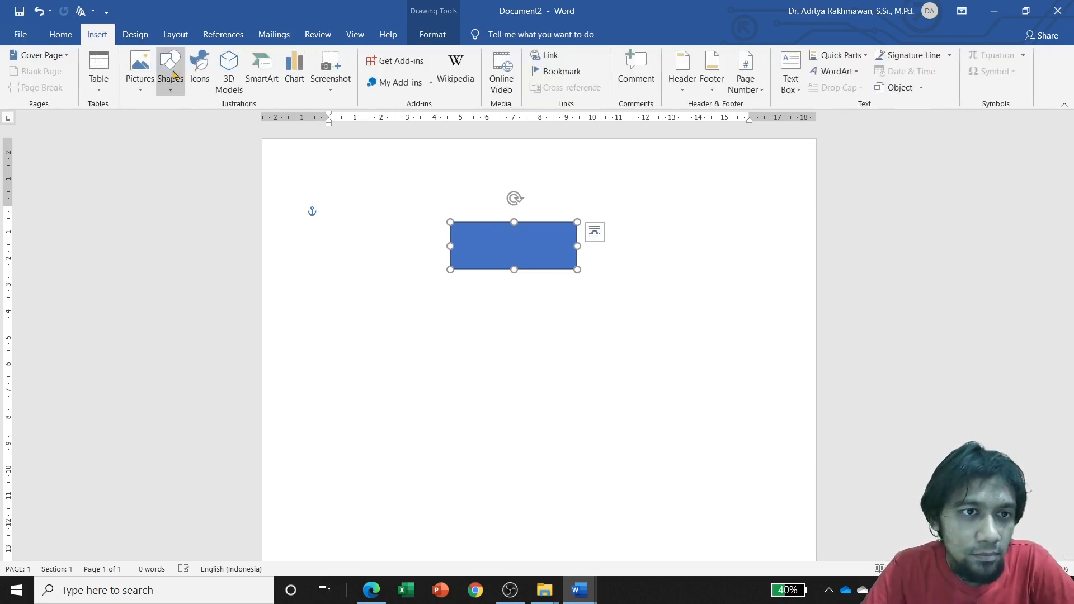
left_click(172, 88)
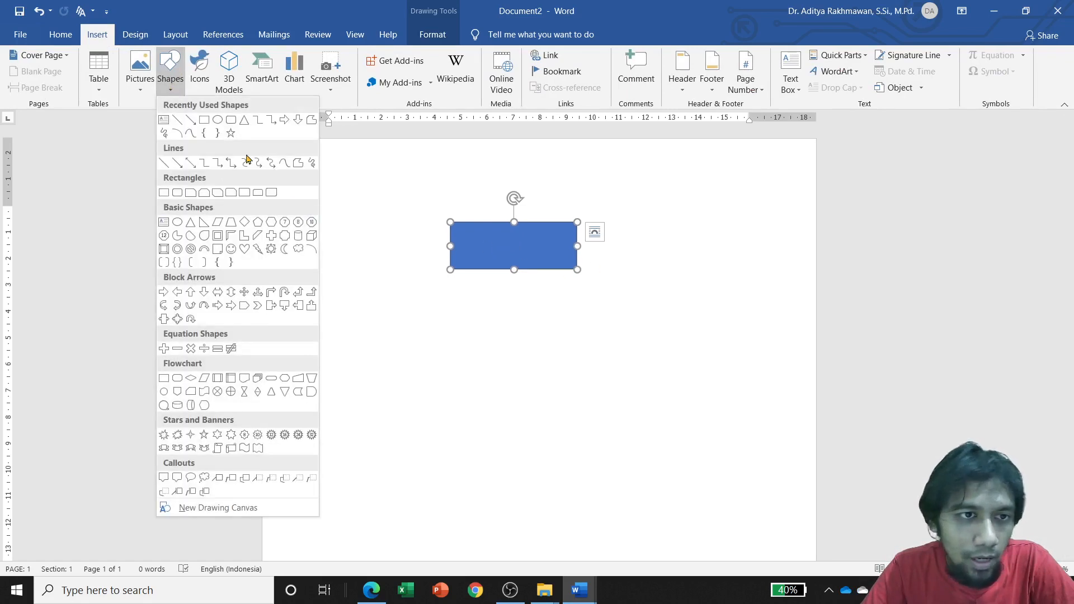
left_click(191, 119)
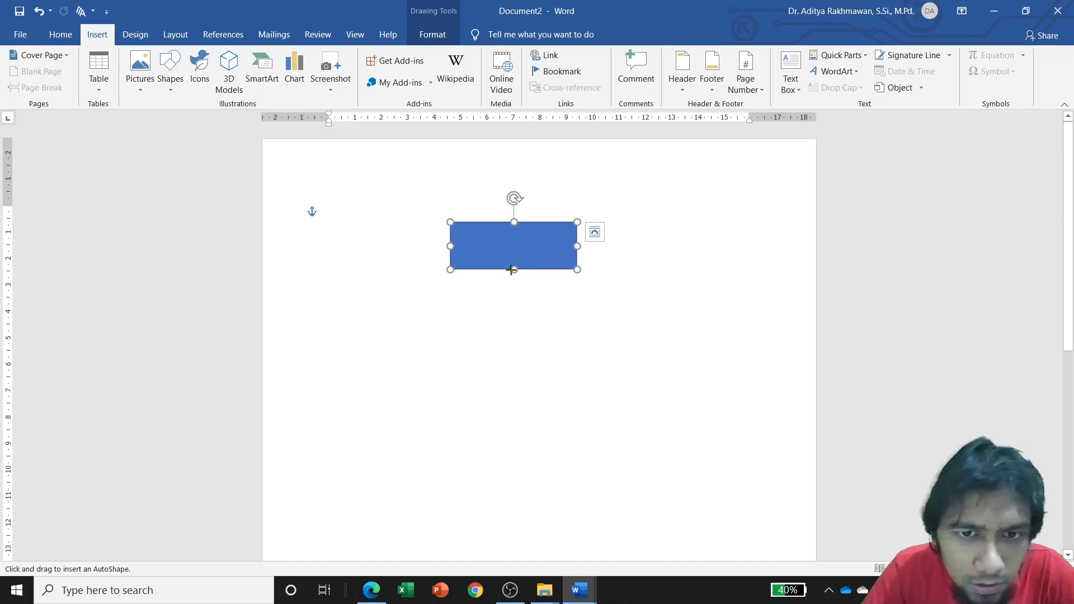
left_click_drag(511, 271, 494, 360)
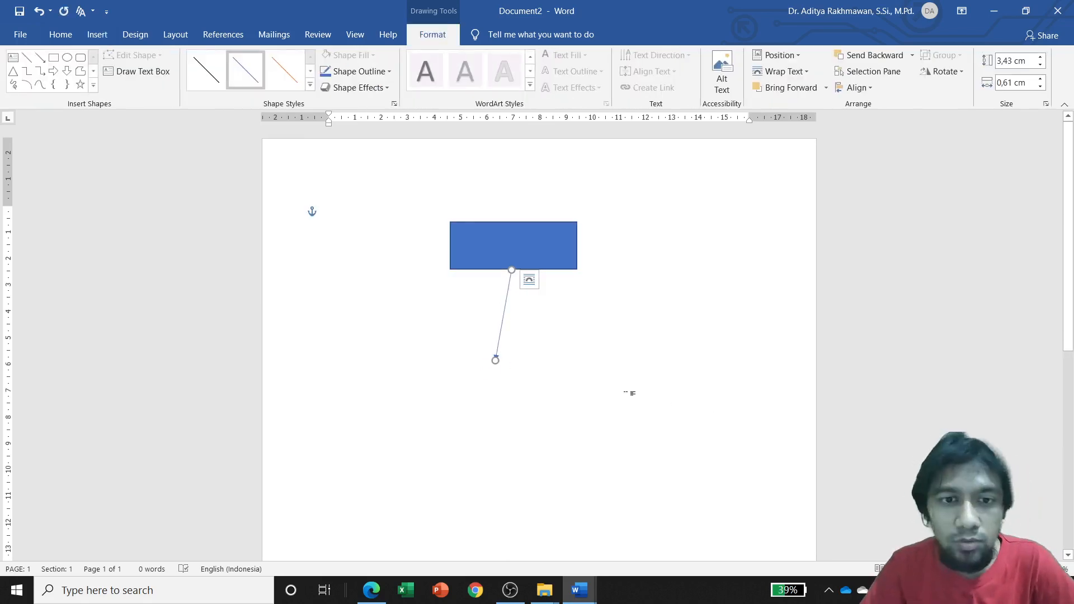
left_click(479, 257)
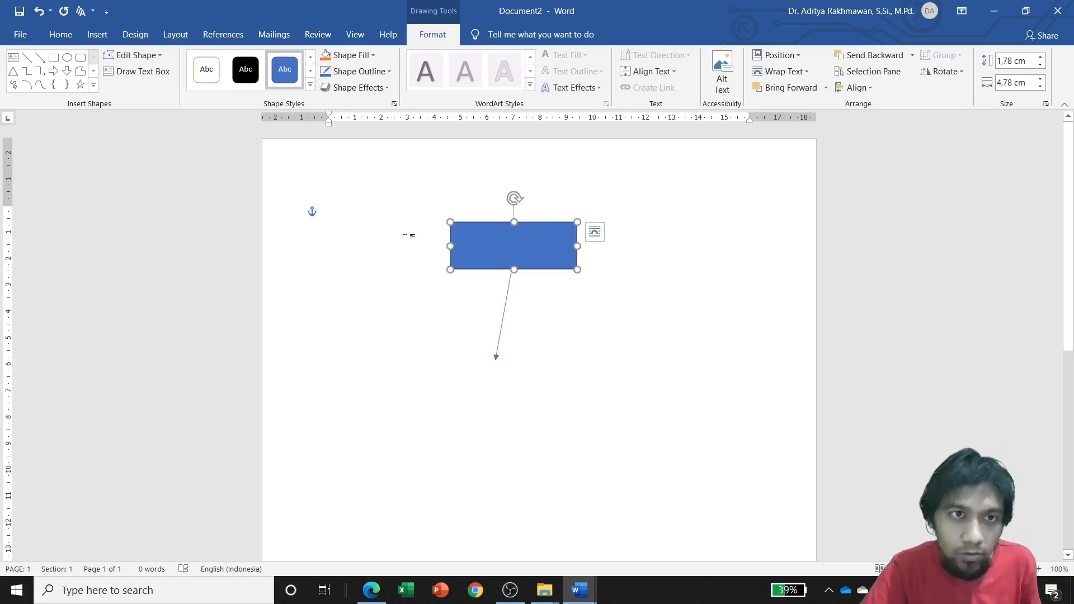
Draw a second rectangle about 2,48 cm high and 5,59 cm wide, drag it over the first one and back under the arrowhead.
left_click(97, 34)
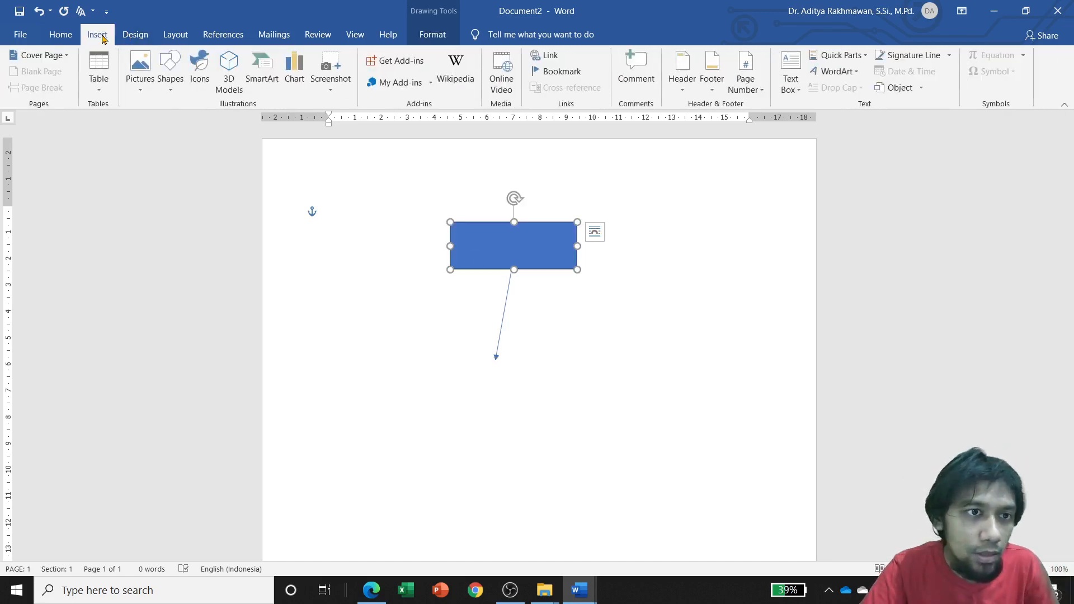
left_click(170, 72)
left_click(216, 137)
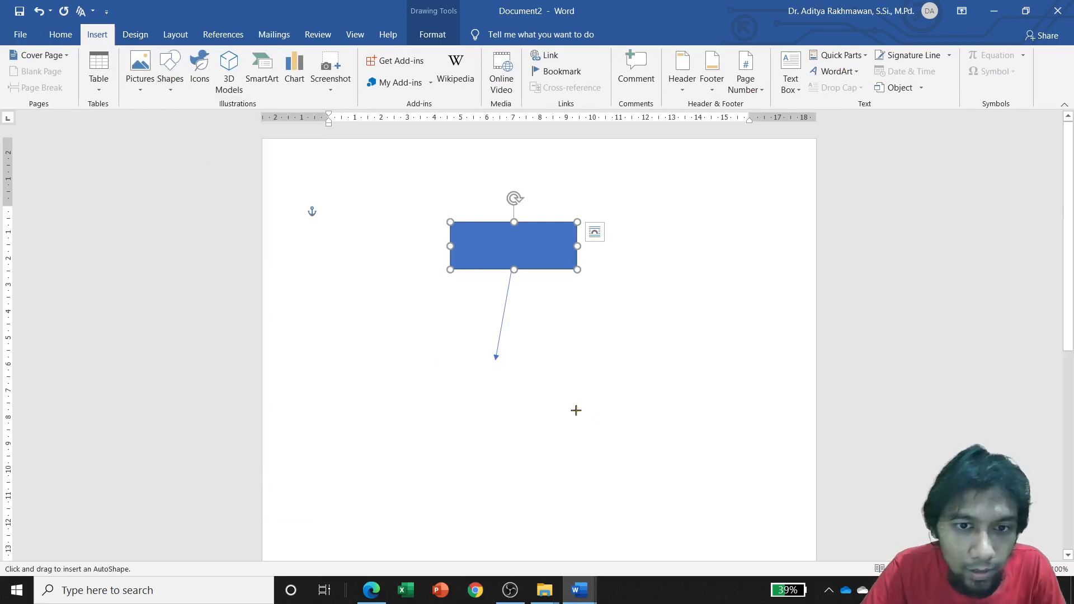
left_click_drag(451, 359, 600, 425)
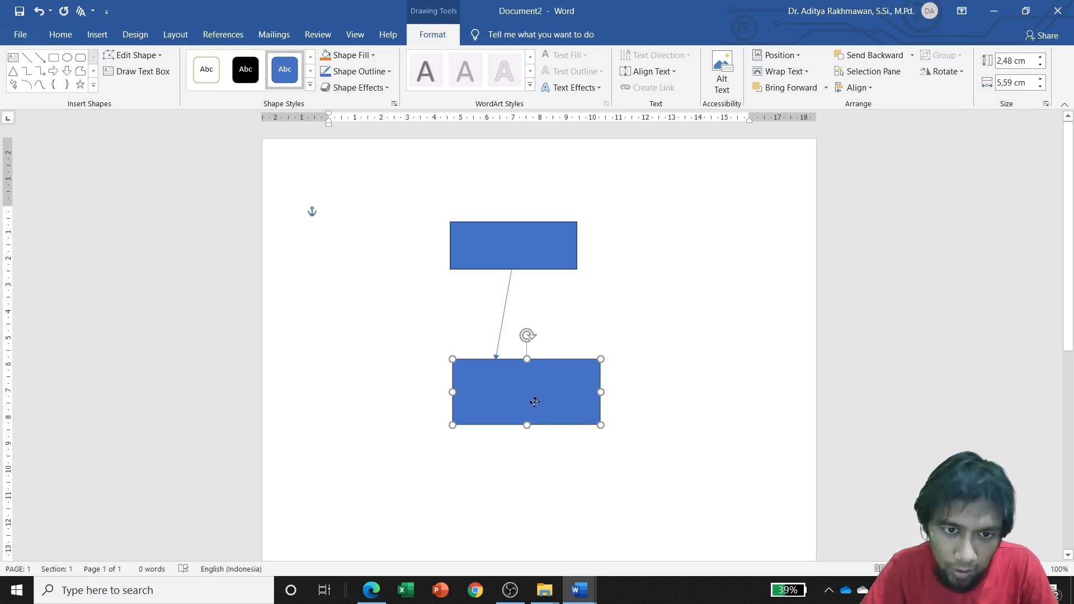
left_click_drag(531, 398, 467, 287)
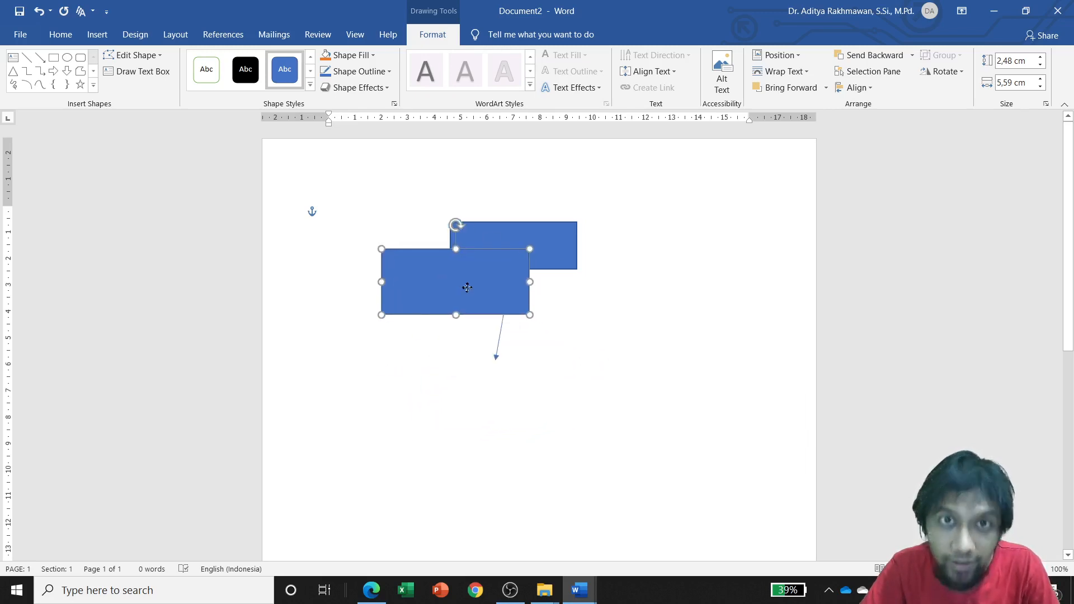
left_click_drag(467, 287, 526, 400)
left_click(655, 390)
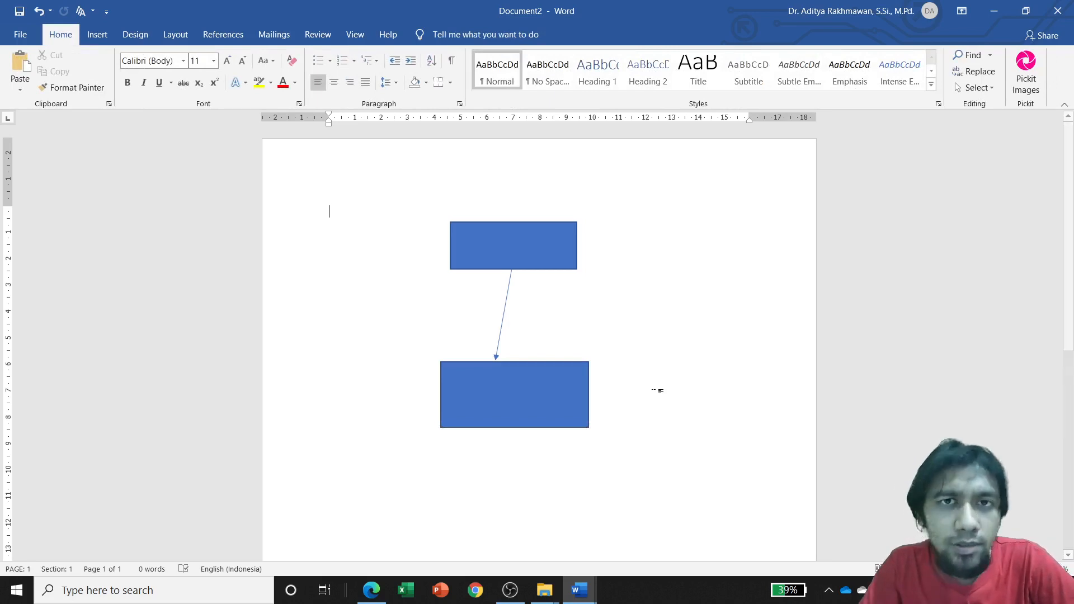
Show the gridlines behind the two rectangles and the arrow.
left_click(523, 250)
left_click(464, 271)
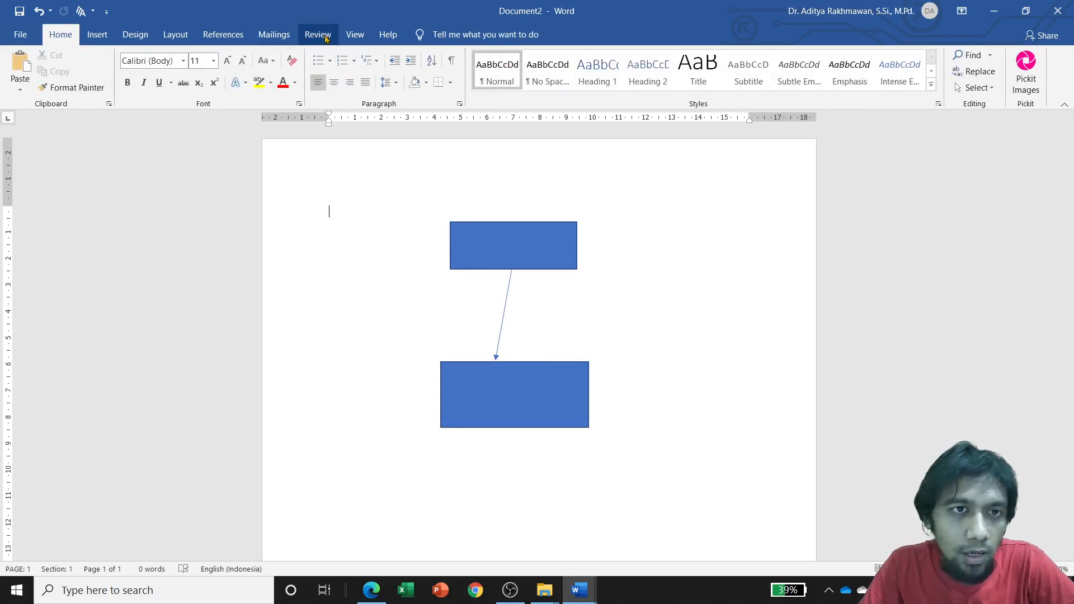
left_click(357, 35)
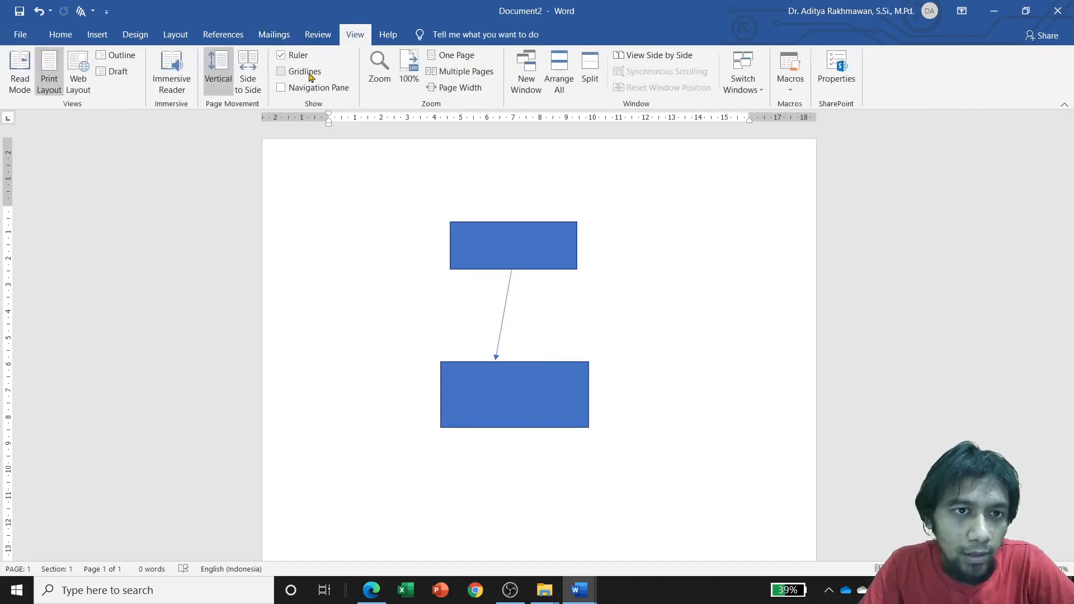
left_click(282, 71)
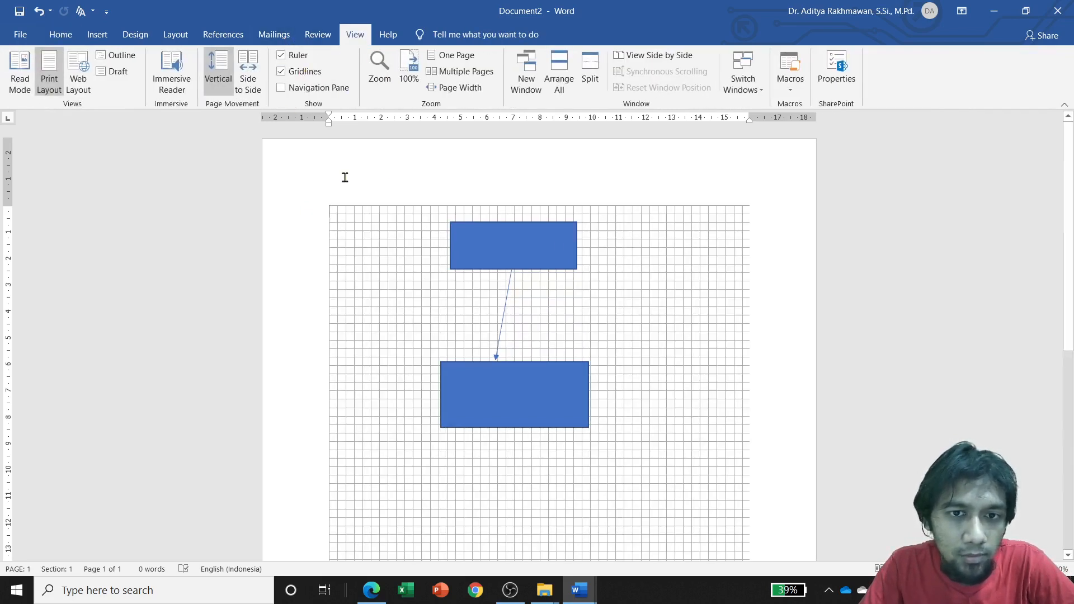
Delete the upper rectangle, the arrow and the lower rectangle from the page.
left_click(527, 265)
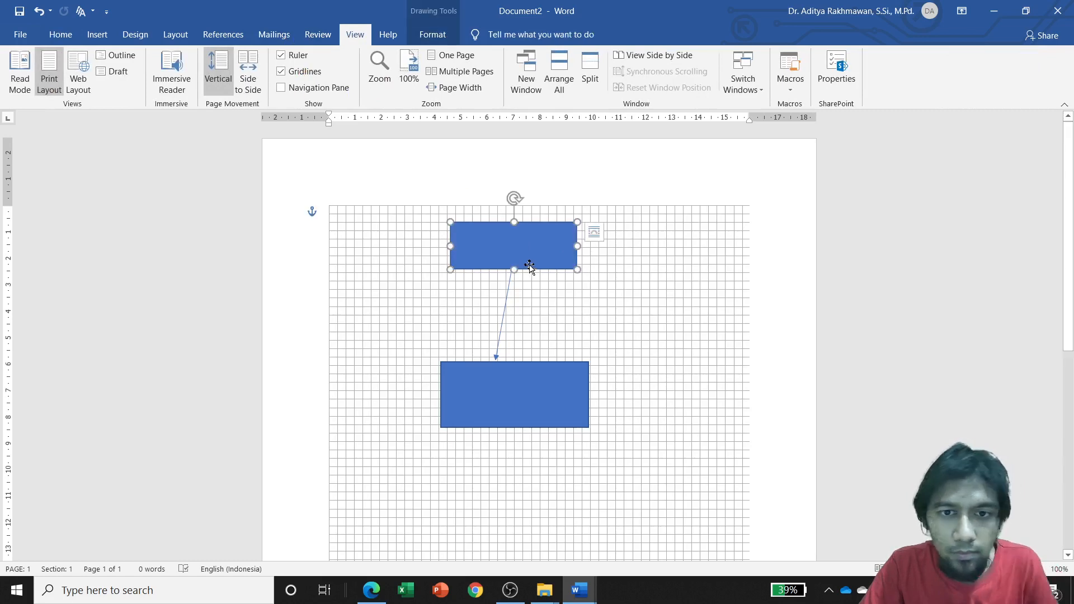
key("Delete")
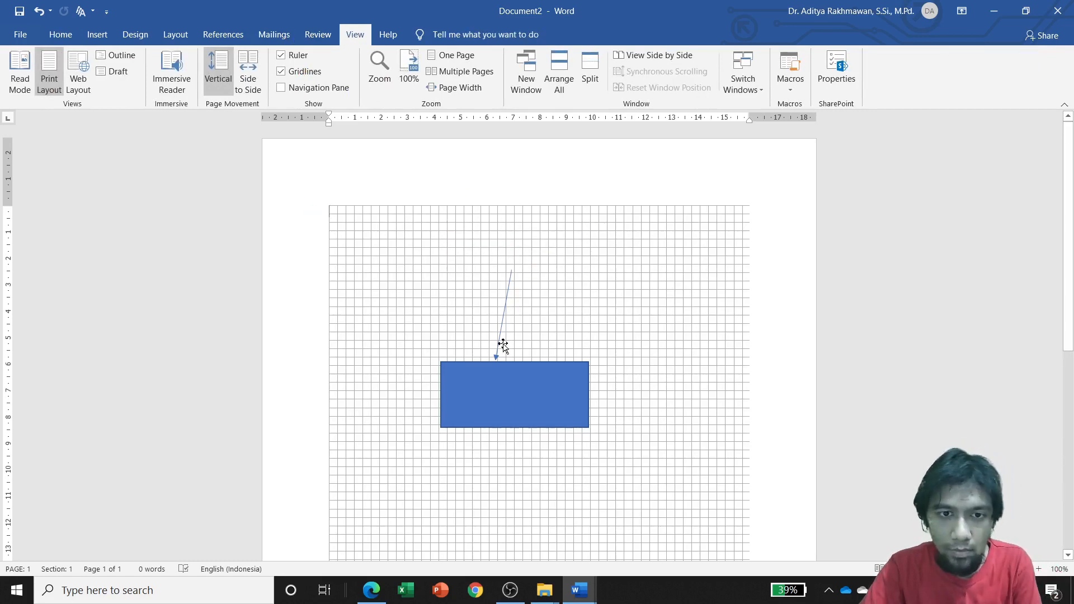
left_click(502, 345)
key("Delete")
left_click(523, 388)
key("Delete")
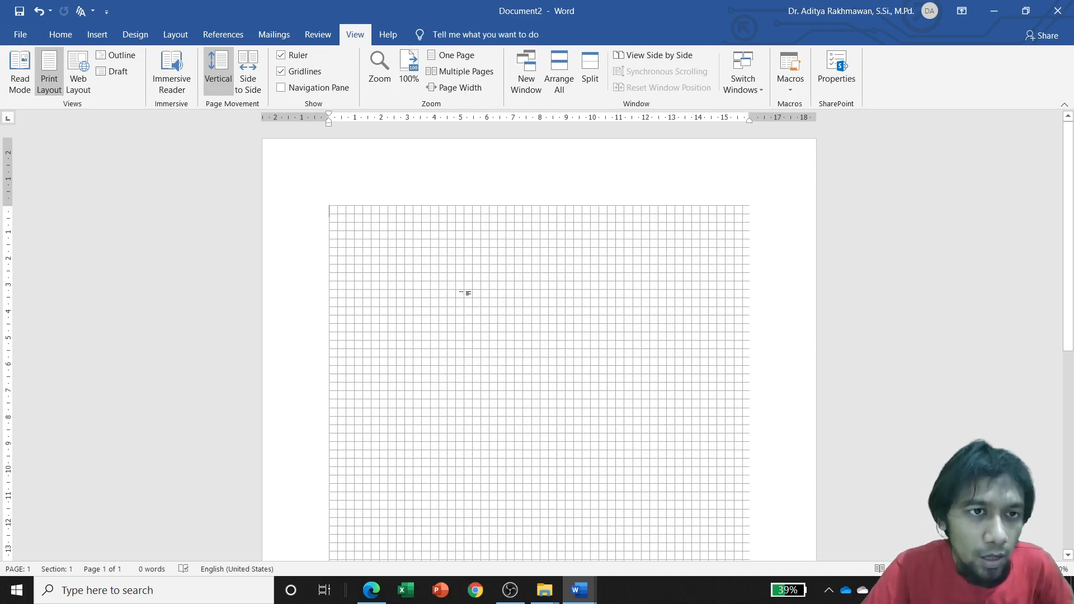
Draw a rectangle about 1,92 cm high and 4,47 cm wide, following the gridlines in the upper middle of the page.
left_click(97, 34)
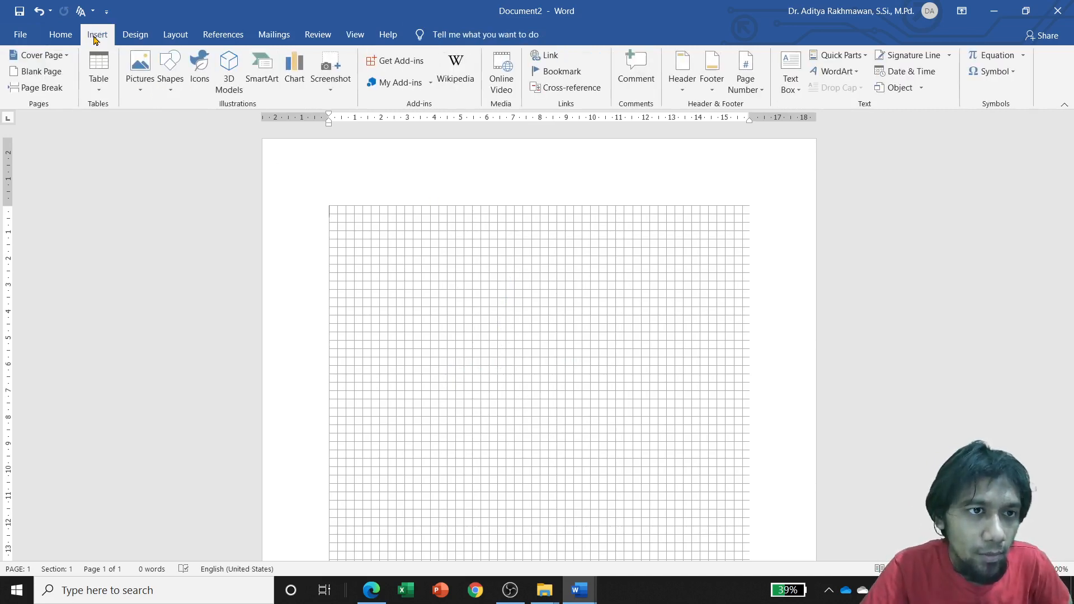
left_click(170, 73)
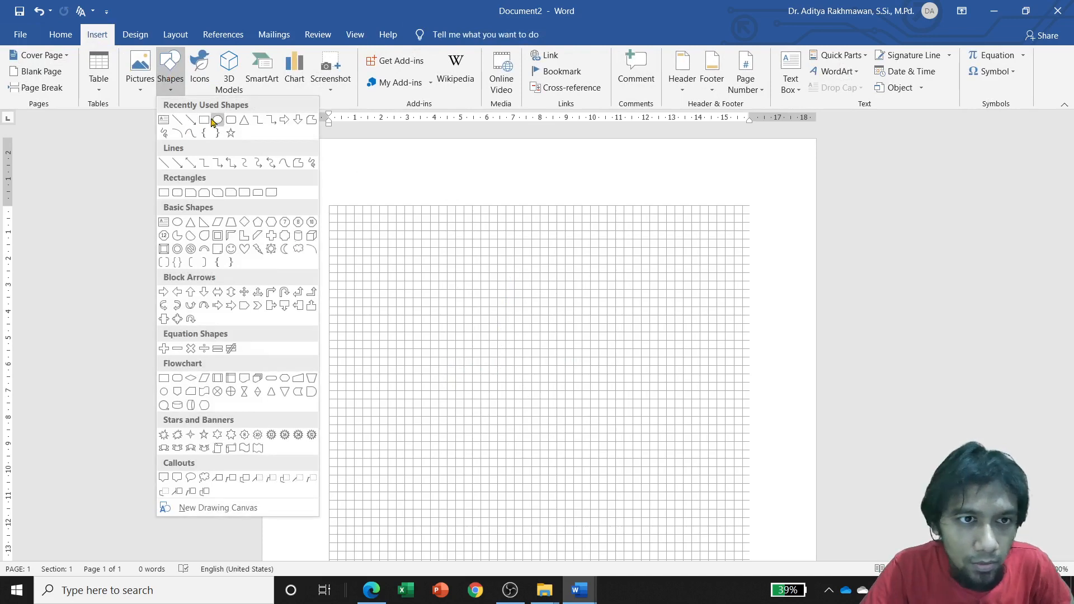
left_click(205, 120)
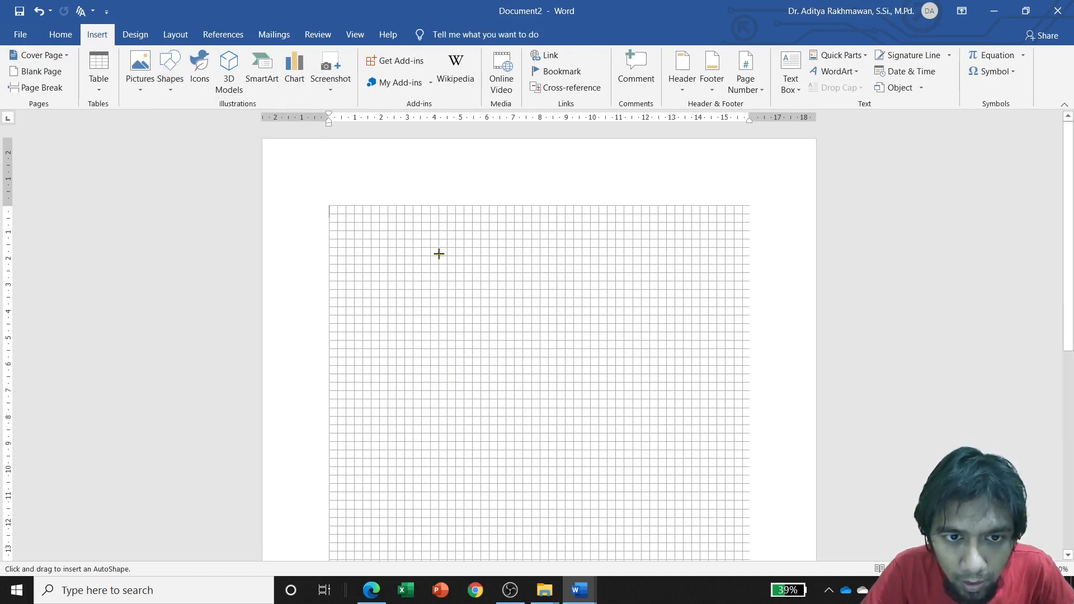
left_click_drag(438, 255, 557, 308)
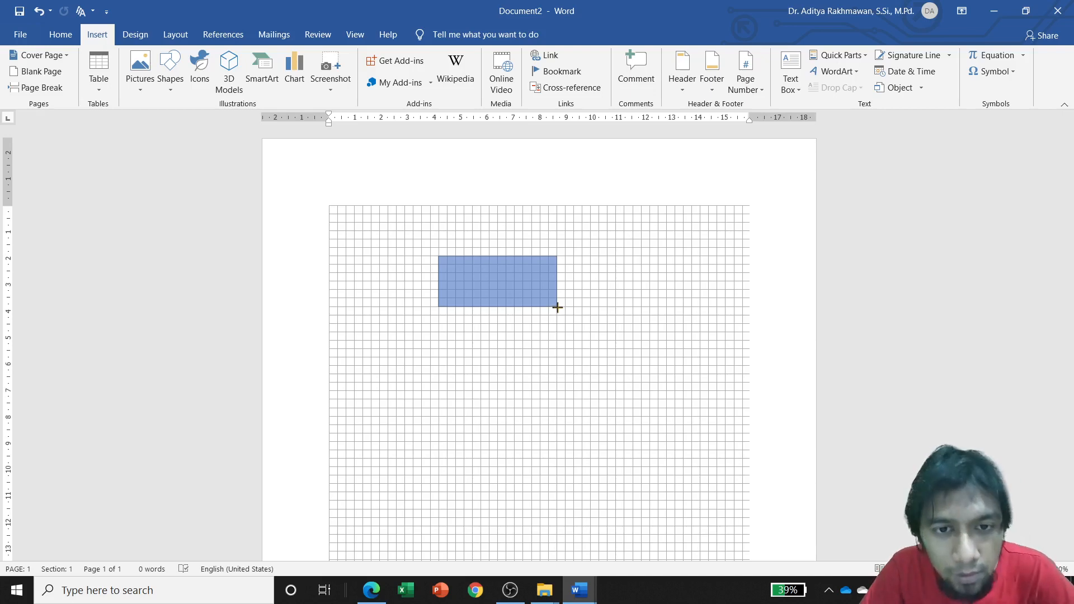
left_click_drag(557, 307, 557, 306)
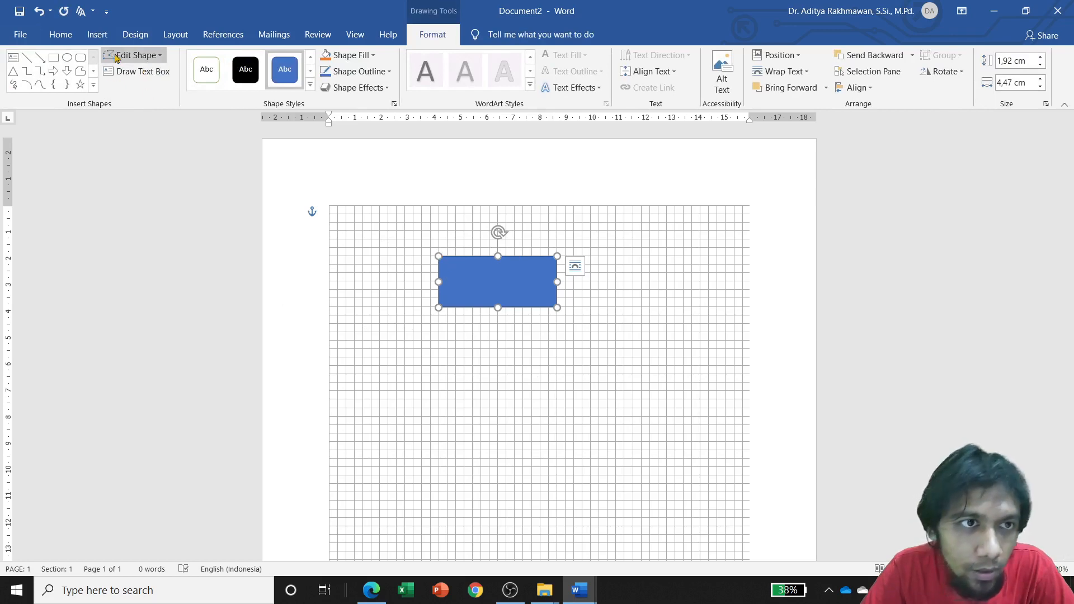
Draw a straight vertical arrow about 3,19 cm long, running down from the middle of the rectangle's lower edge.
left_click(98, 35)
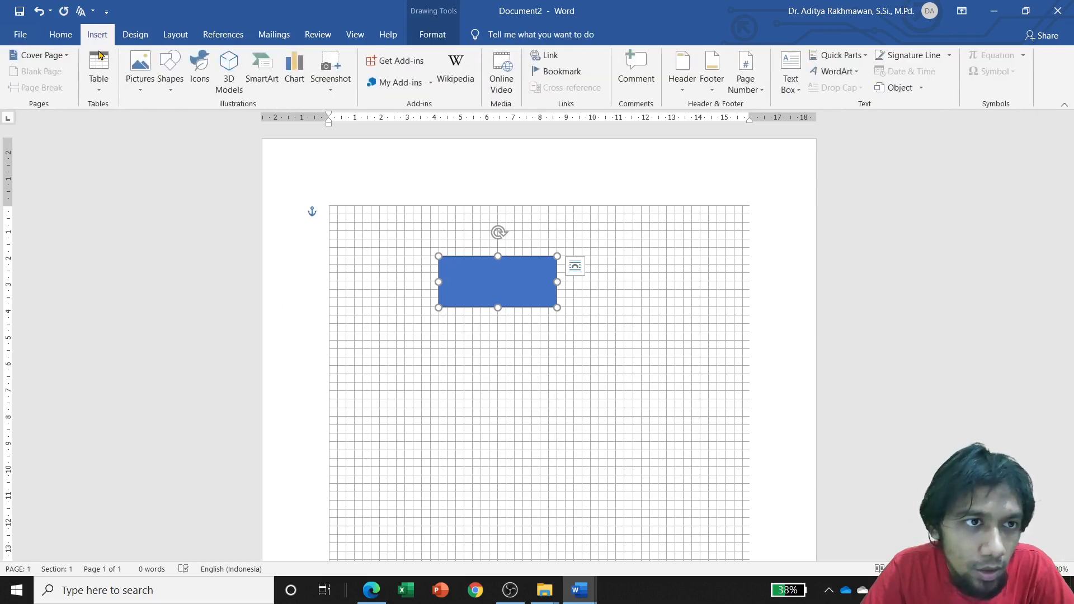
left_click(170, 68)
left_click(190, 119)
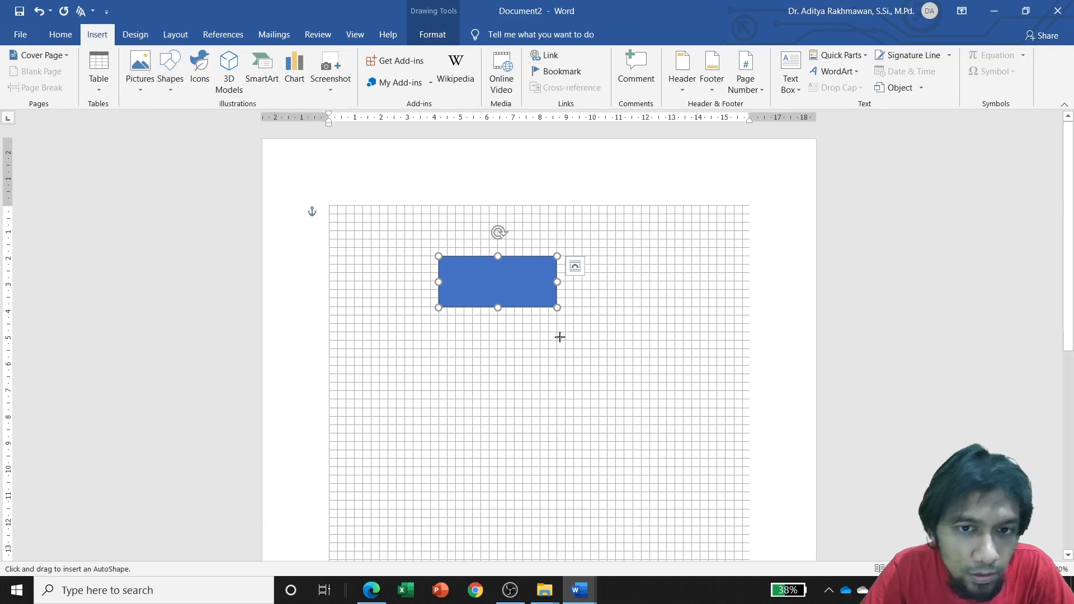
left_click_drag(496, 310, 497, 391)
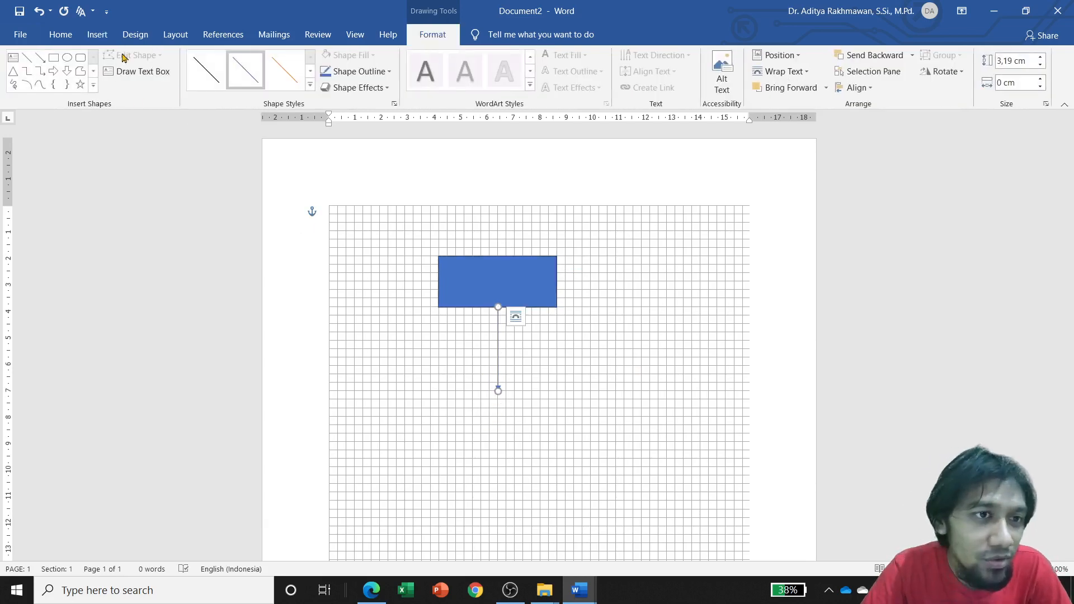
Draw a second rectangle about 1,6 cm high and 4,47 cm wide under the arrowhead, lined up with the first one.
left_click(98, 34)
left_click(170, 67)
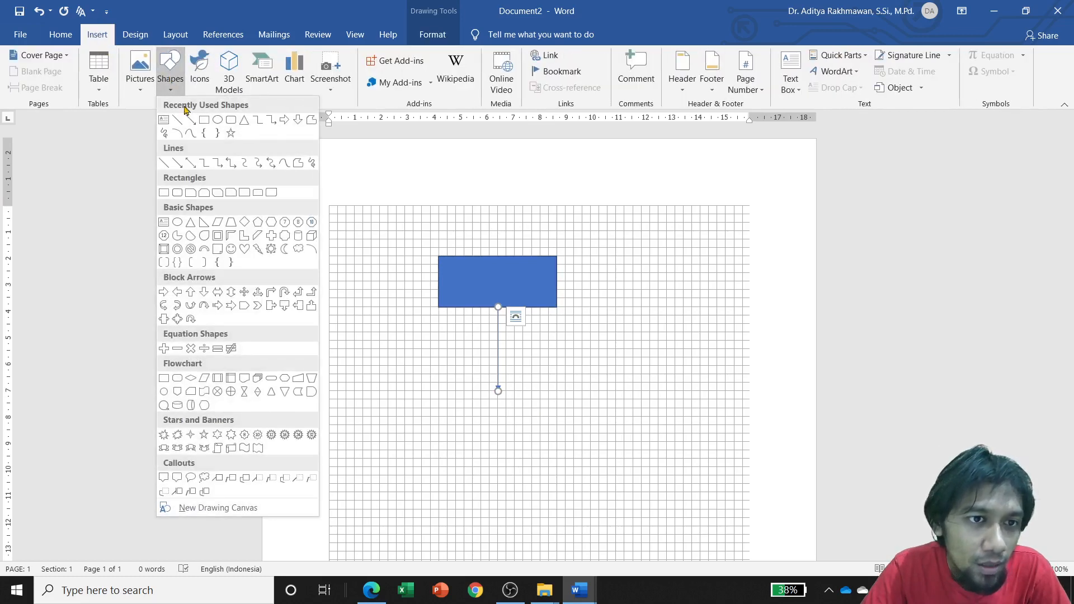
left_click(204, 123)
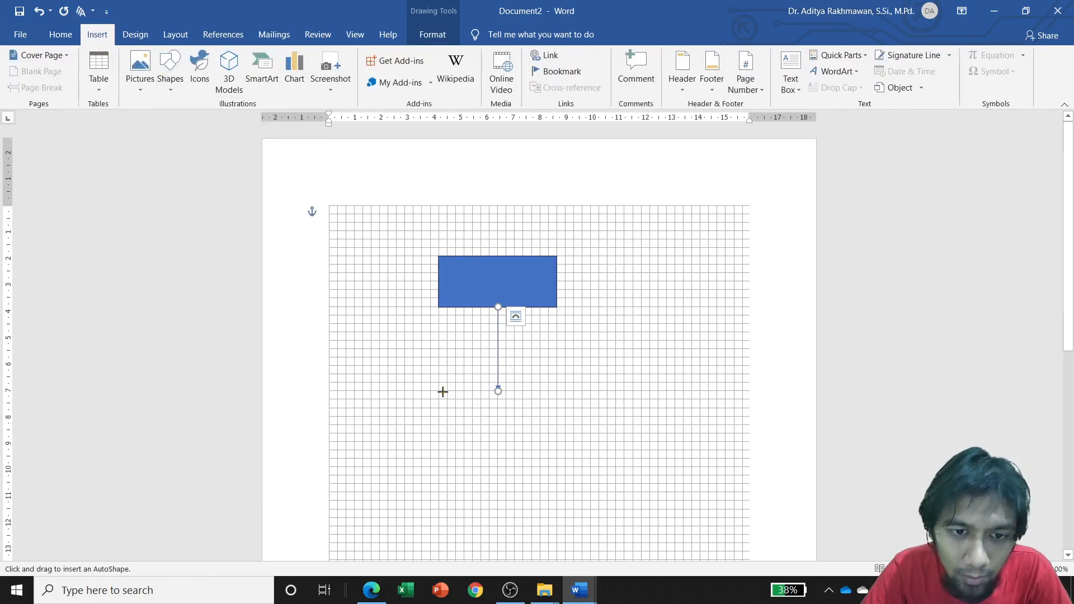
left_click_drag(438, 391, 558, 433)
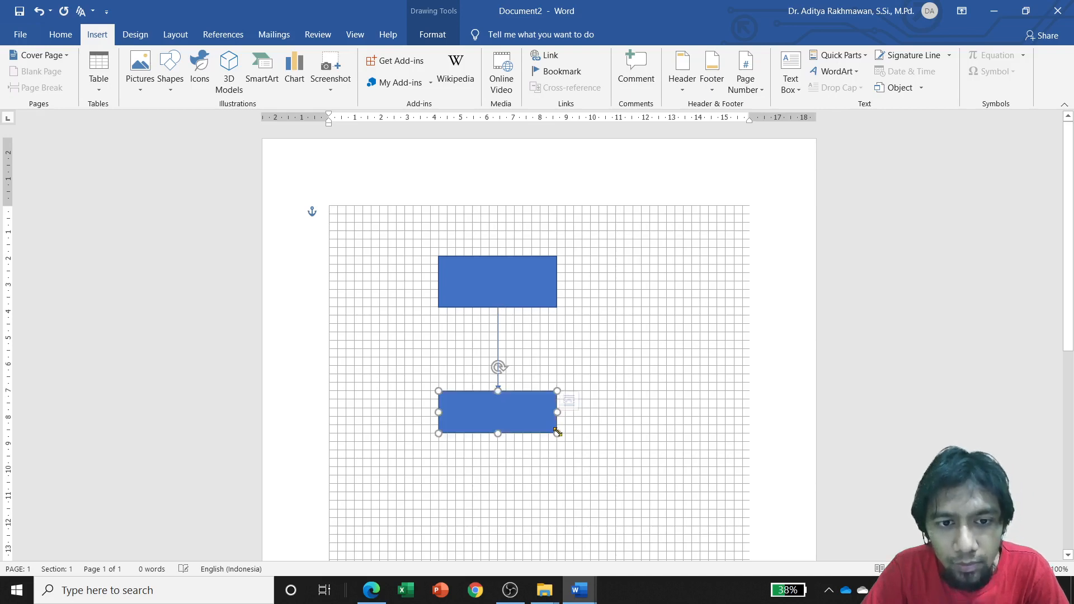
Compare the sizes of the two rectangles and stretch the lower one downward to a height of about 1,91 cm.
left_click(446, 278)
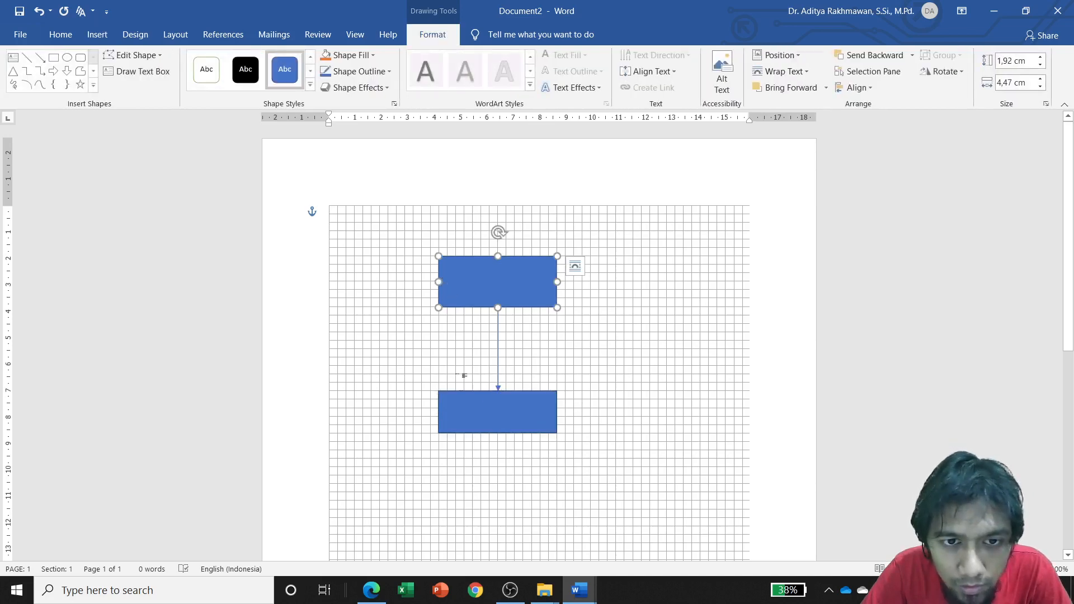
left_click(469, 418)
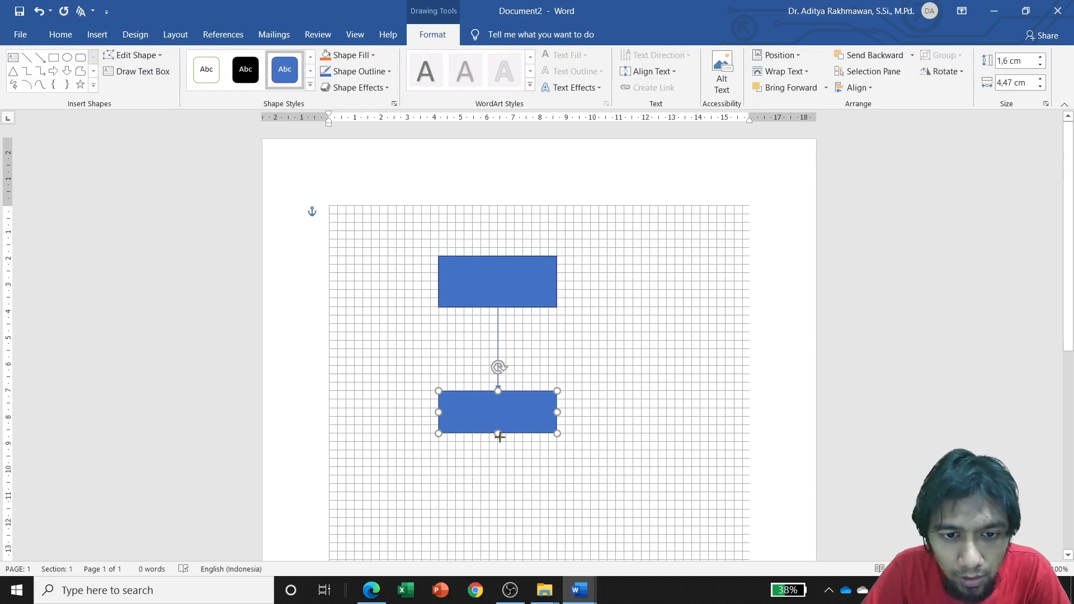
left_click_drag(498, 433, 499, 441)
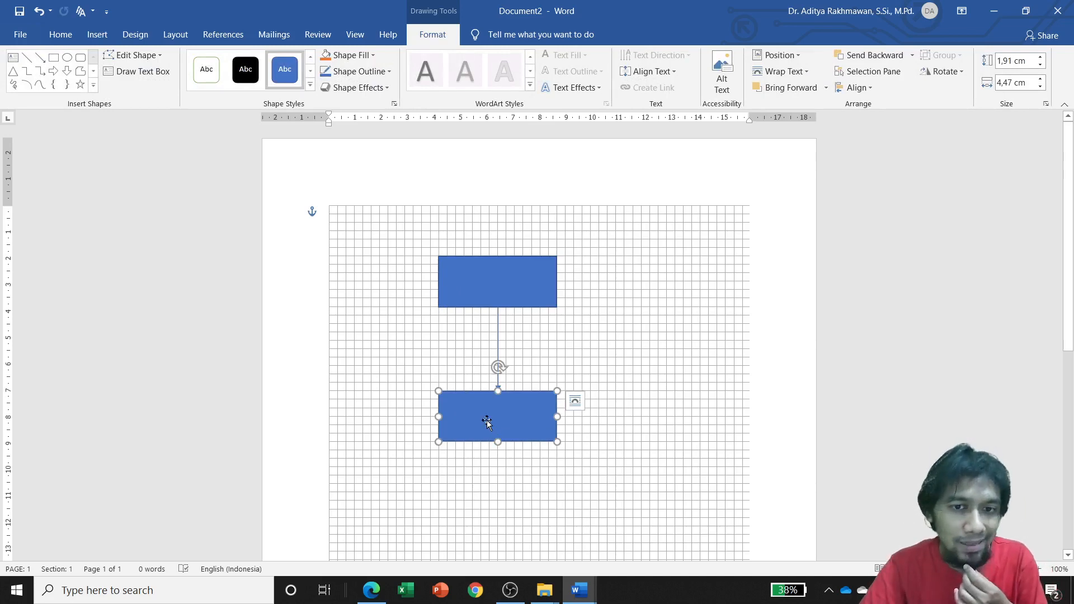
Shorten the vertical arrow between the rectangles to a height of 2,5 cm.
left_click(496, 338)
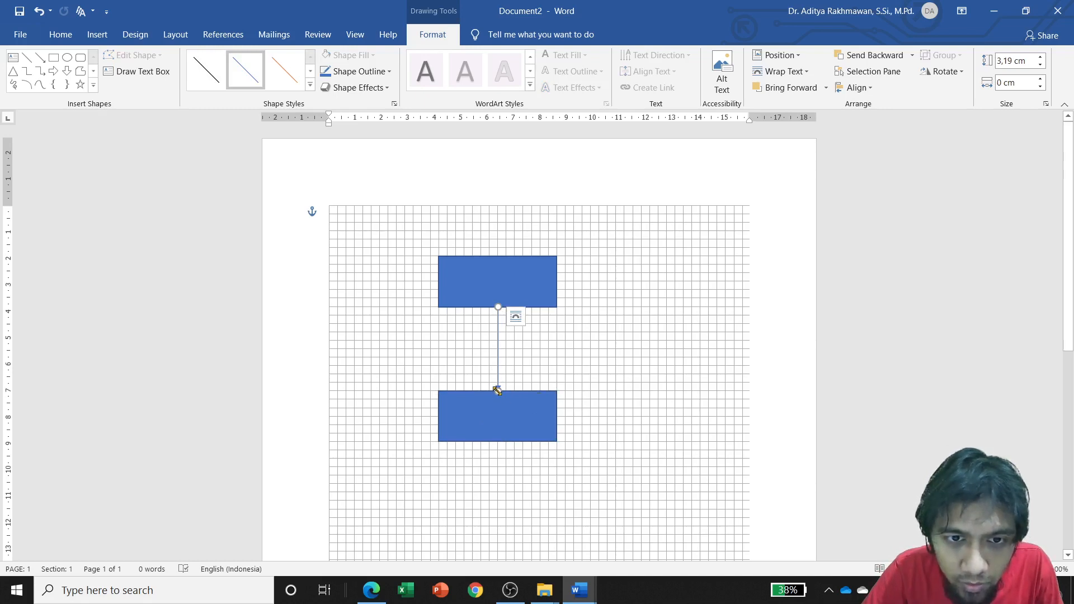
mouse_move(497, 390)
left_mouse_down()
mouse_move(503, 359)
mouse_move(489, 355)
mouse_move(507, 359)
mouse_move(489, 355)
mouse_move(499, 391)
left_mouse_up()
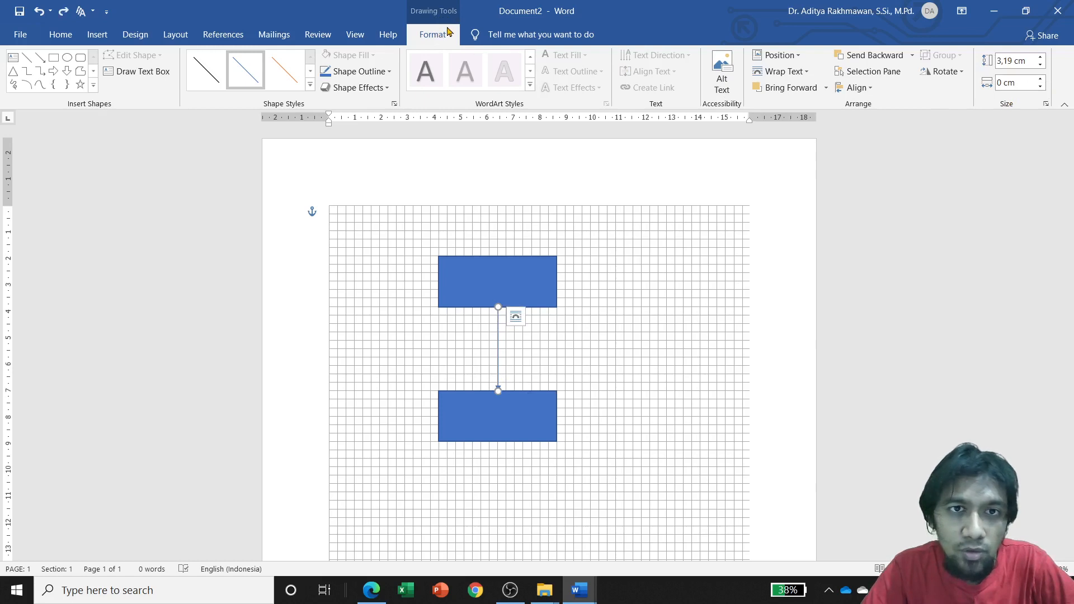
left_click(1041, 68)
left_click(1042, 68)
left_click(1041, 68)
left_click(1041, 68)
left_click(1041, 68)
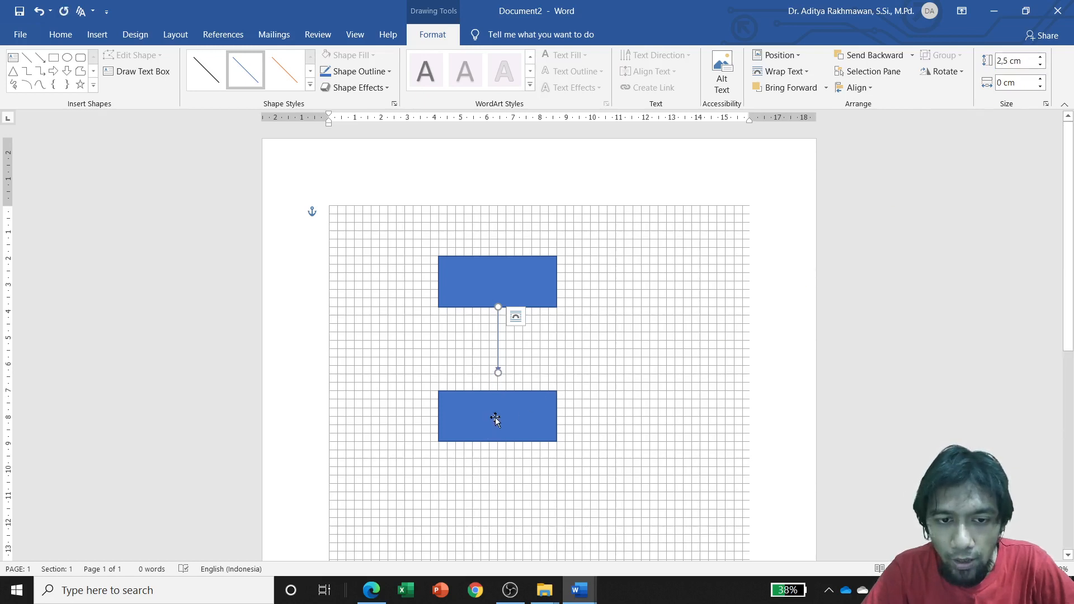
Move the lower rectangle up along the grid until its upper edge meets the arrowhead, and deselect the shapes.
left_click_drag(496, 420, 495, 403)
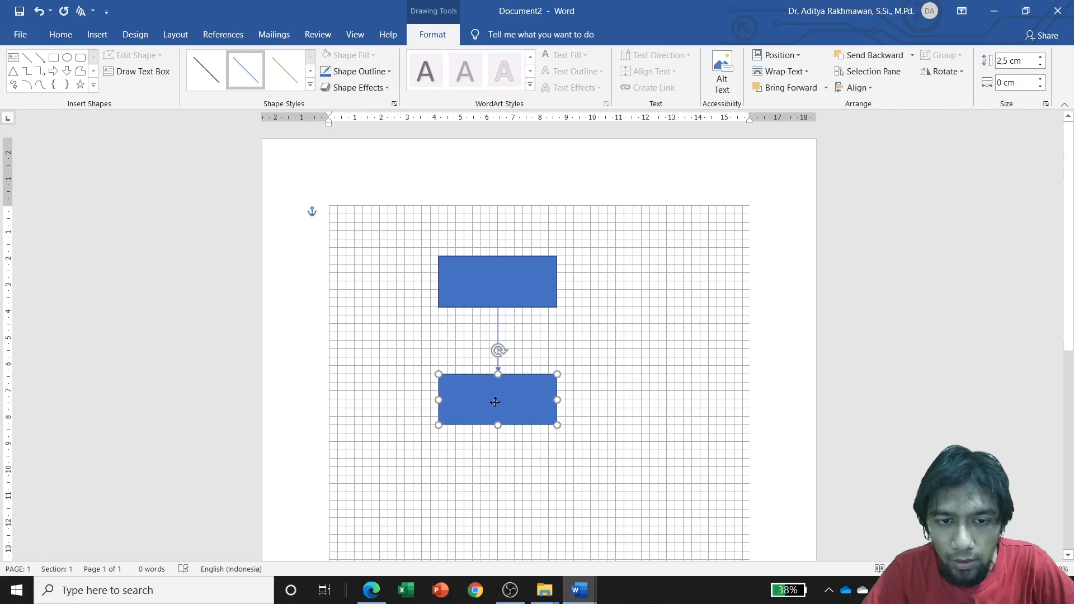
left_click(498, 330)
left_click(630, 379)
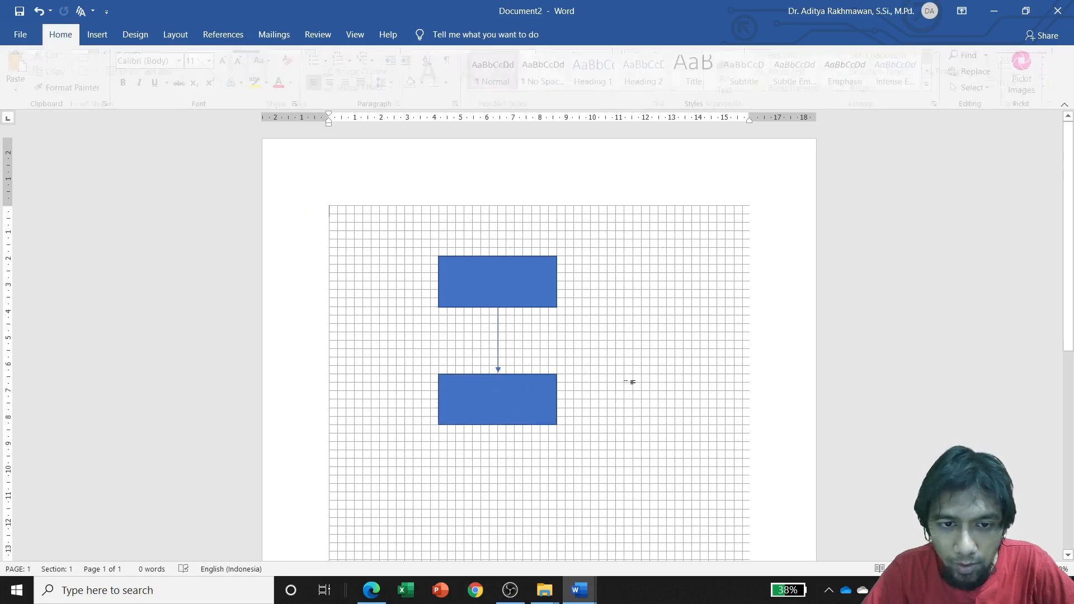
Hide the gridlines to check the alignment of the shapes on the plain page, and show them again.
left_click(355, 34)
left_click(303, 73)
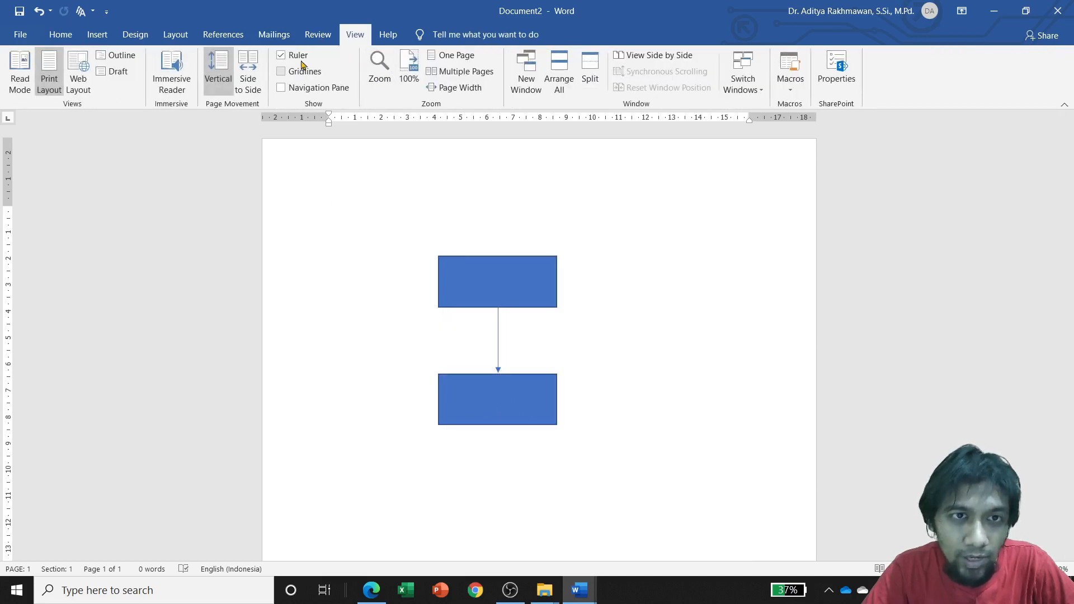
left_click(305, 72)
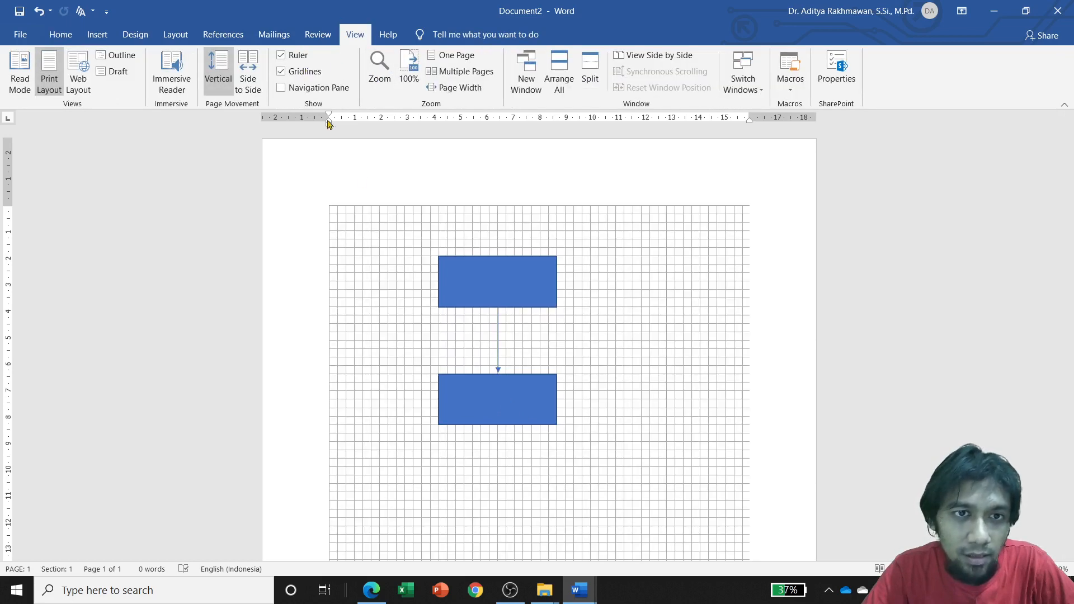
Try to reposition the vertical arrow so it runs sideways from the upper rectangle's right edge, and undo the changes.
left_click(498, 341)
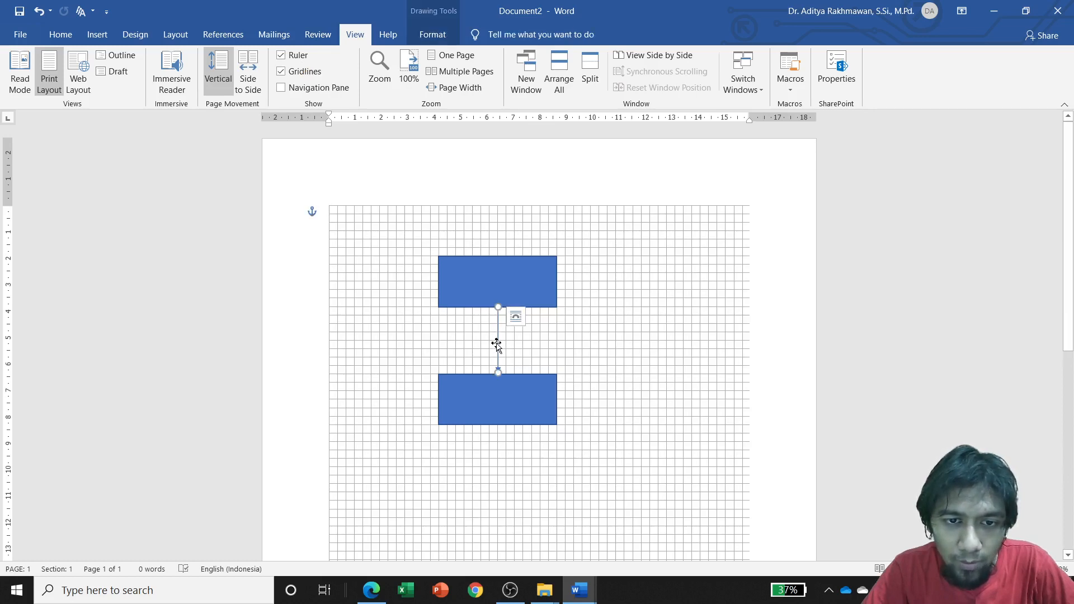
left_click_drag(498, 349, 599, 314)
left_click_drag(599, 273, 557, 281)
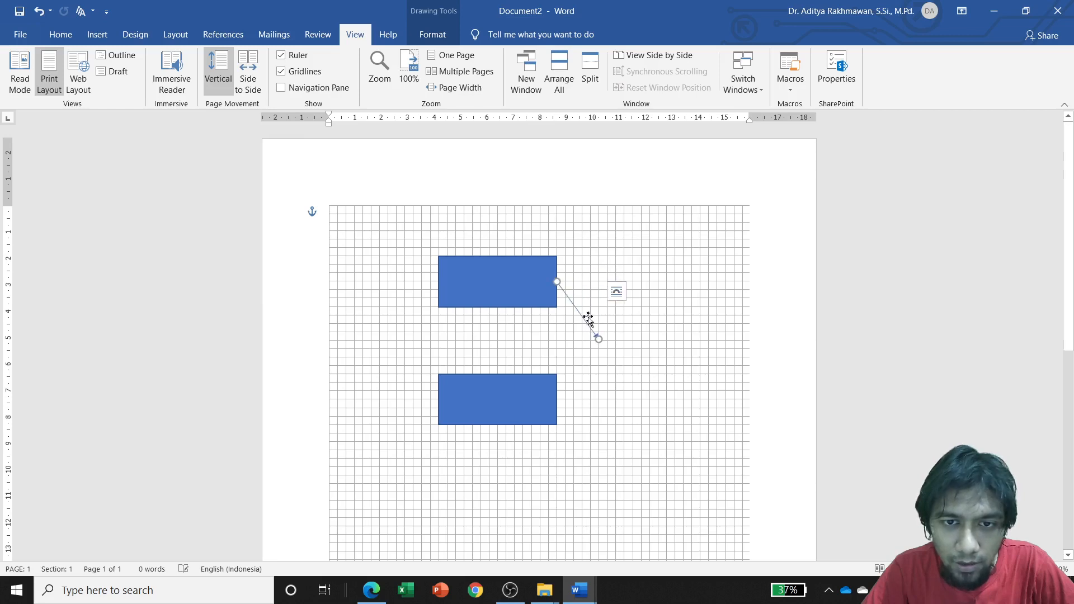
left_click_drag(597, 340, 642, 280)
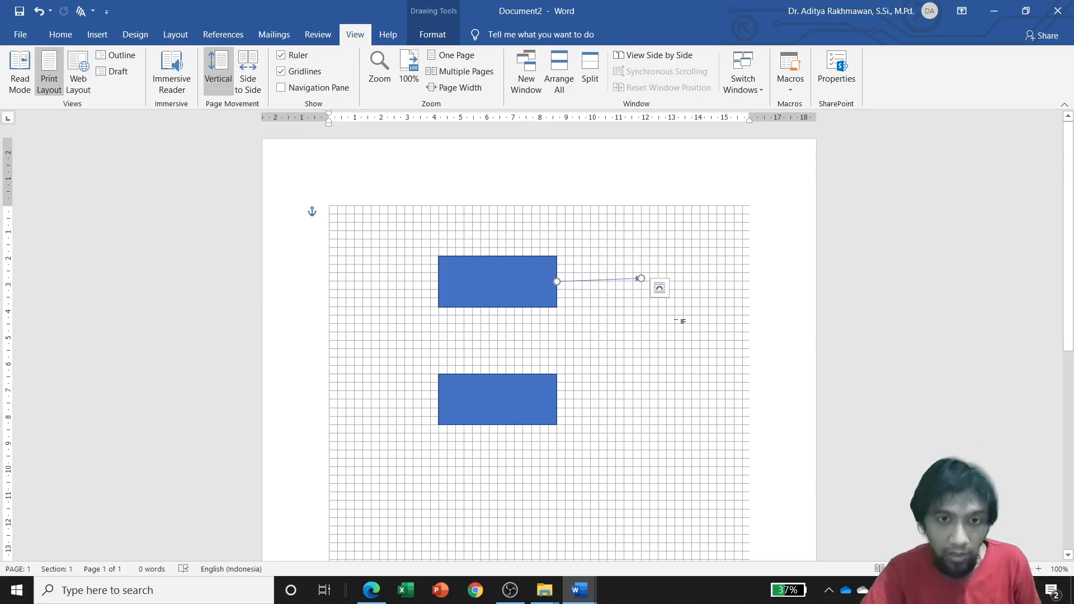
key("ctrl+z")
key("ctrl+z")
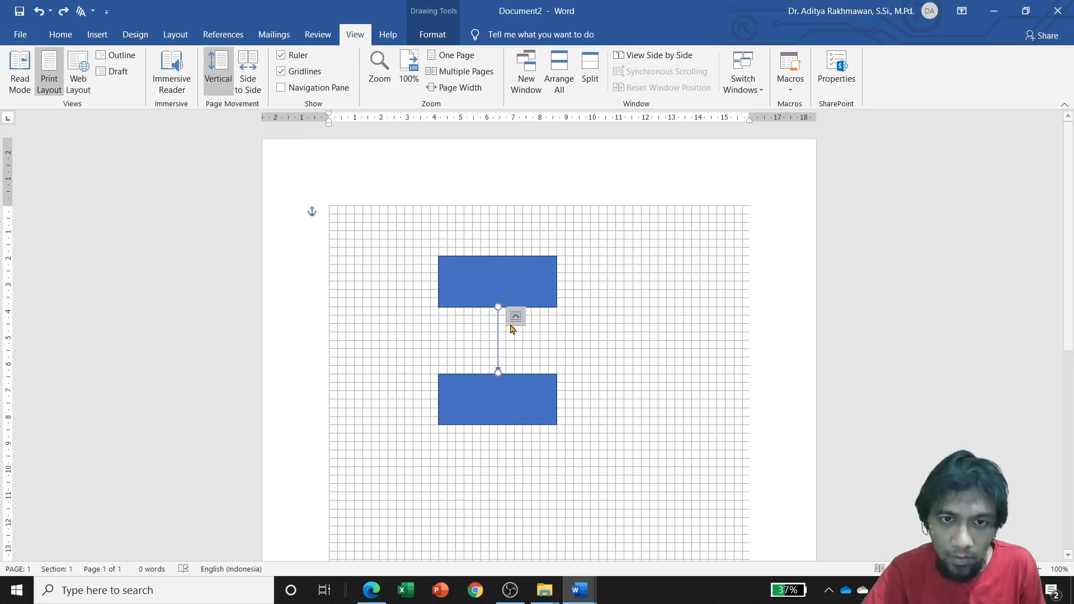
Draw a horizontal arrow about 2,87 cm long, running outward from the middle of the upper rectangle's right edge.
left_click(97, 34)
left_click(170, 70)
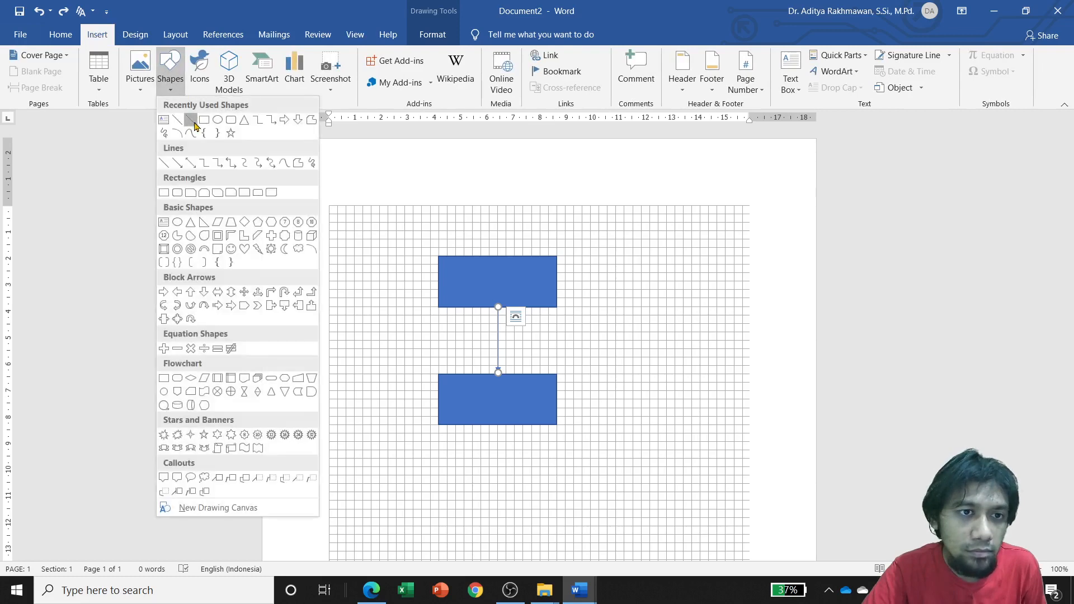
left_click(191, 119)
left_click_drag(555, 280, 633, 281)
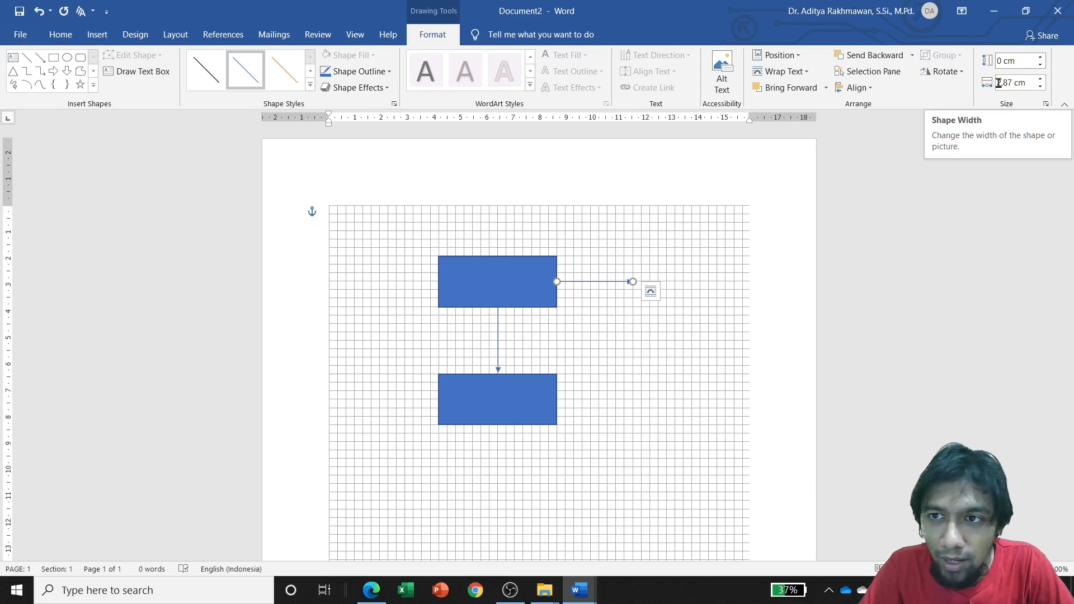
Adjust the horizontal arrow's width in small increments, ending at 2,9 cm.
left_click(1040, 89)
left_click(1040, 89)
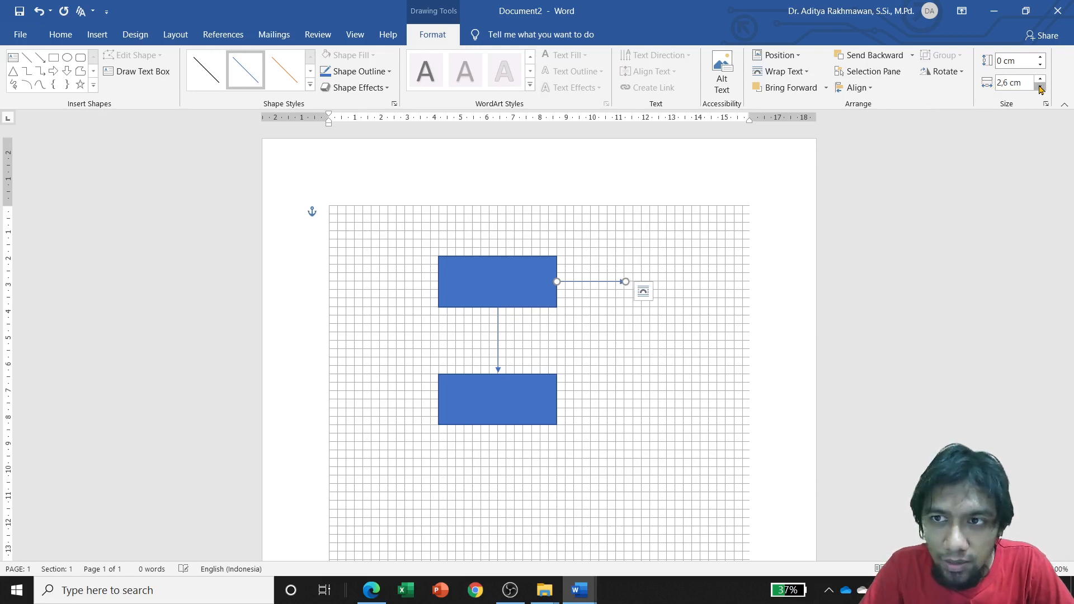
left_click(1041, 89)
left_click(1040, 88)
left_click(1041, 80)
left_click(1040, 80)
left_click(1040, 80)
left_click(1041, 79)
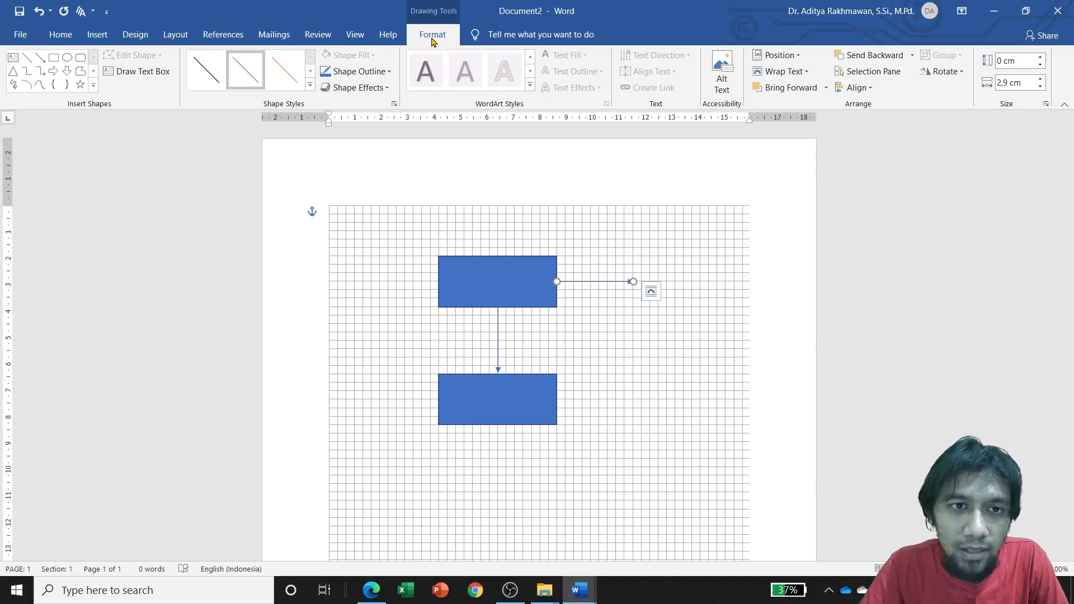
Set the horizontal and vertical grid spacing to 1 cm, and try moving the upper rectangle slightly on the coarse grid.
left_click(480, 225)
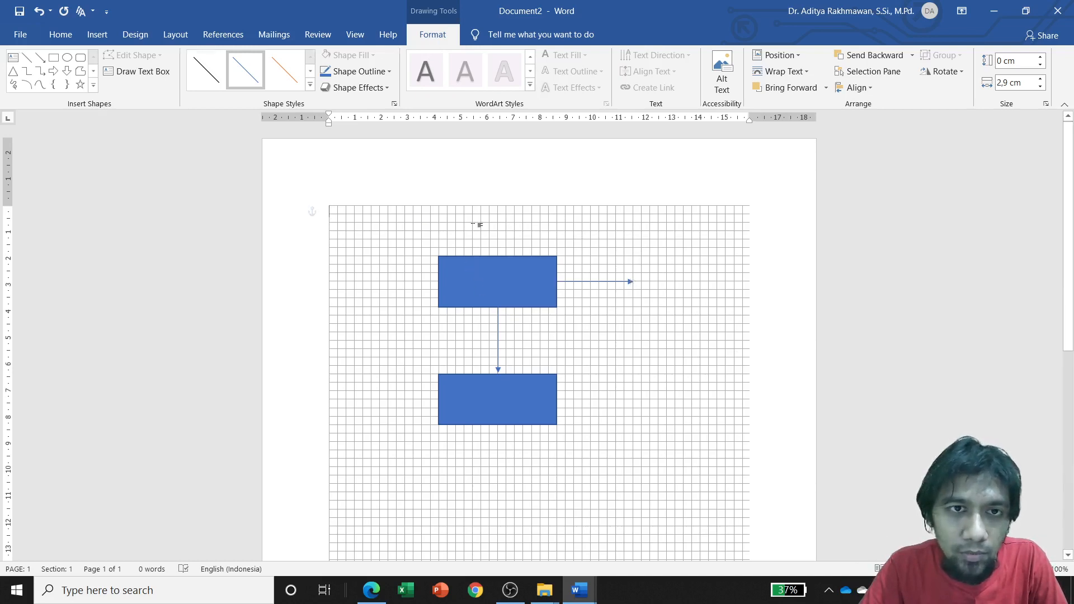
left_click(175, 34)
left_click(493, 297)
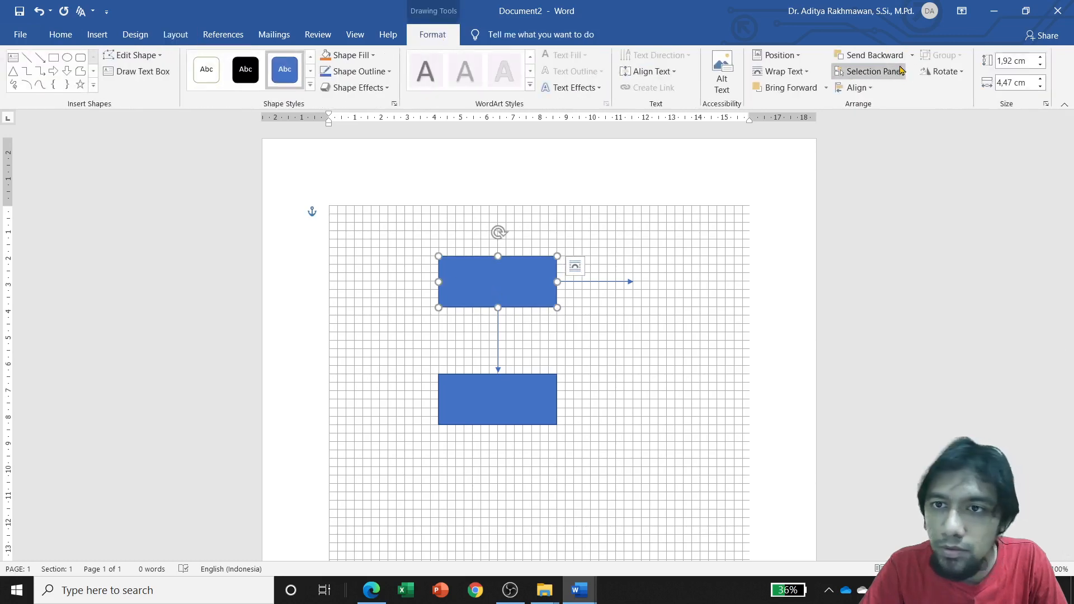
left_click(855, 88)
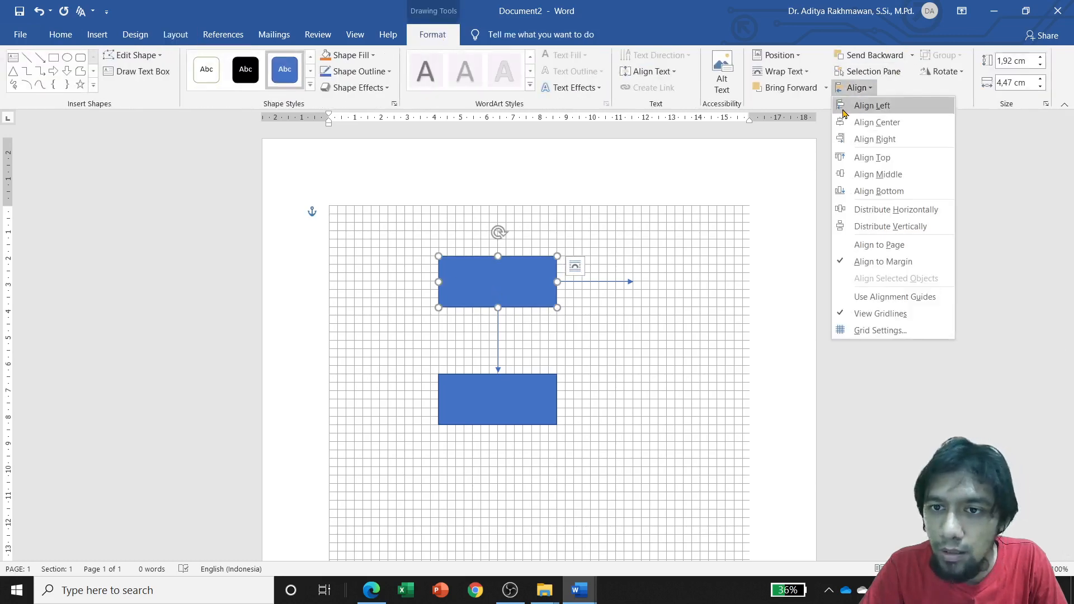
left_click(871, 332)
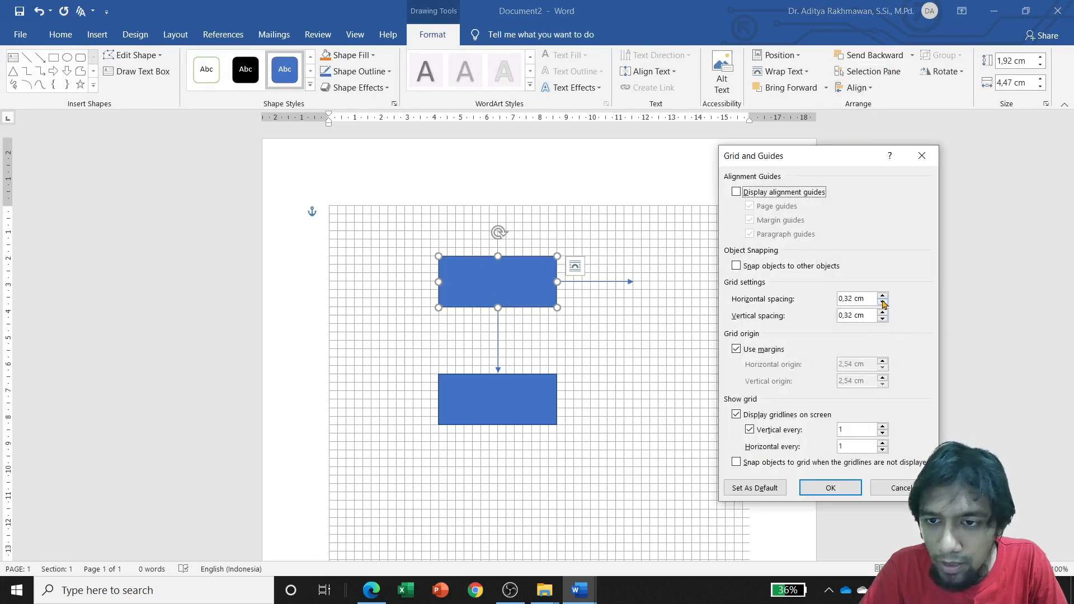
left_click_drag(874, 298, 760, 302)
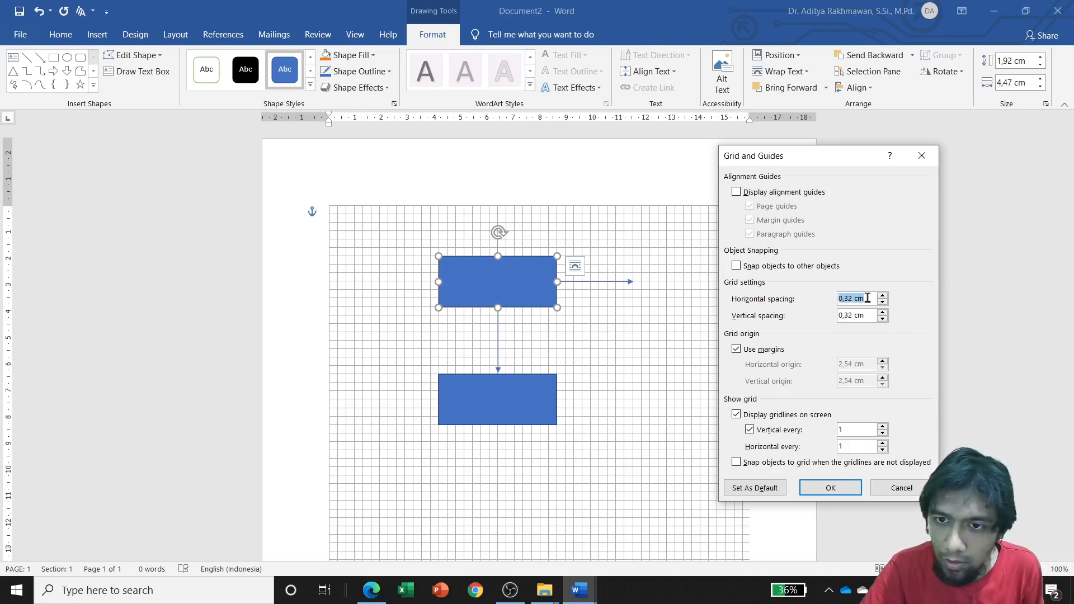
type("1")
left_click_drag(866, 316, 809, 323)
type("1")
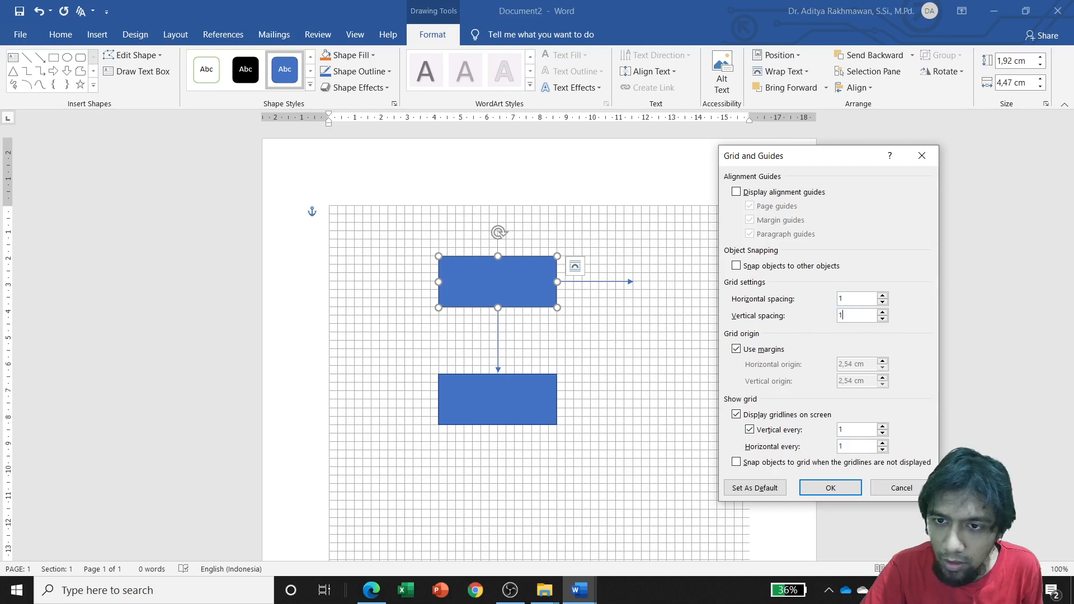
left_click(831, 489)
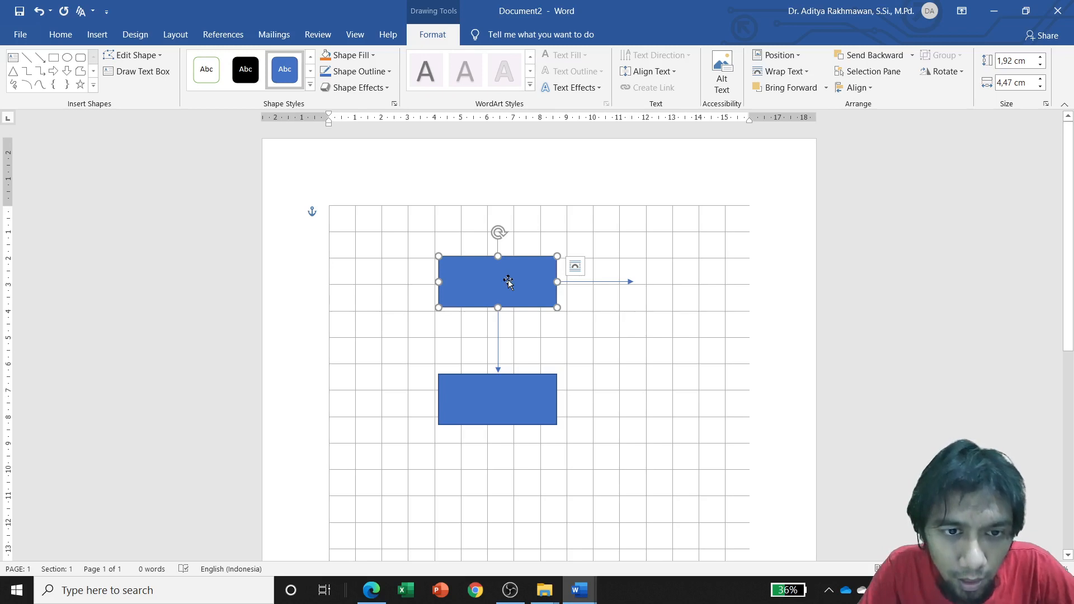
mouse_move(509, 283)
left_mouse_down()
mouse_move(504, 259)
mouse_move(486, 262)
mouse_move(485, 280)
mouse_move(503, 285)
mouse_move(528, 260)
mouse_move(634, 259)
mouse_move(634, 332)
mouse_move(513, 256)
mouse_move(510, 283)
left_mouse_up()
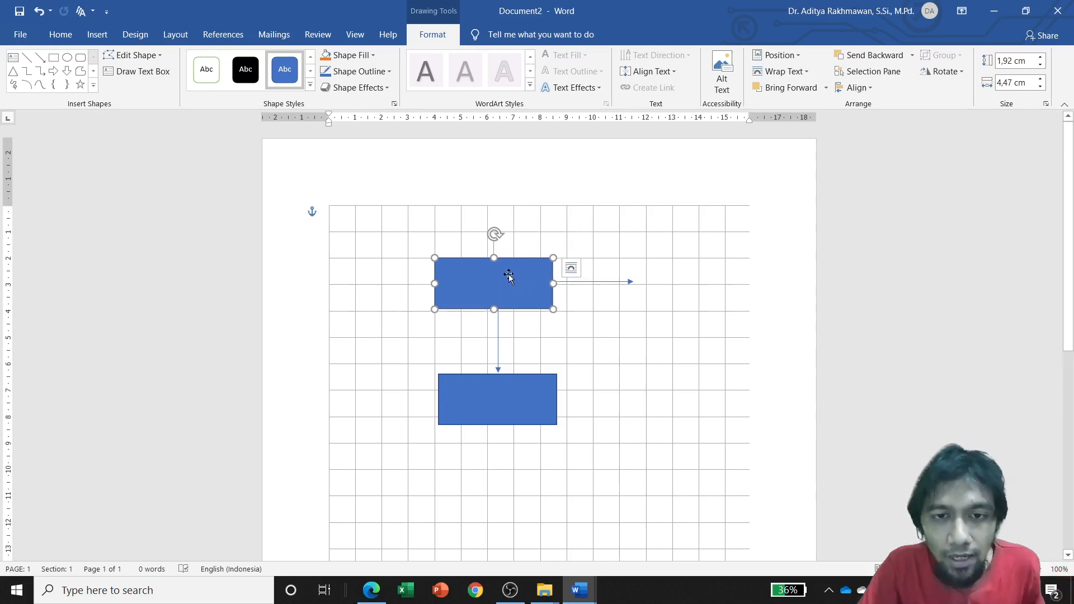
Set the horizontal and vertical grid spacing to 0,1 cm, and check both values in the grid settings.
left_click(864, 88)
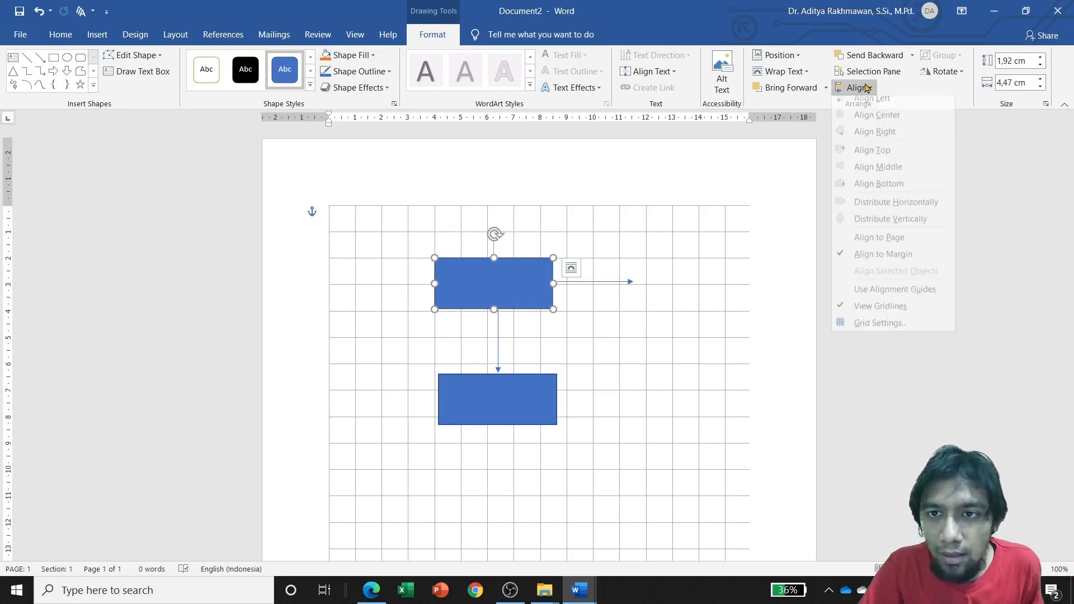
left_click(867, 325)
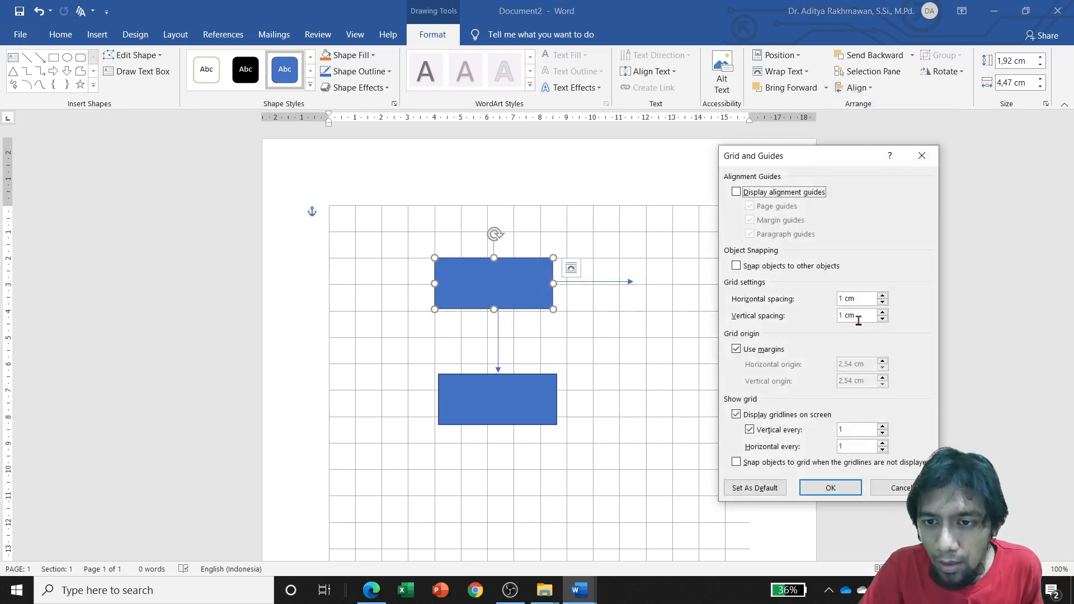
left_click_drag(867, 297, 770, 297)
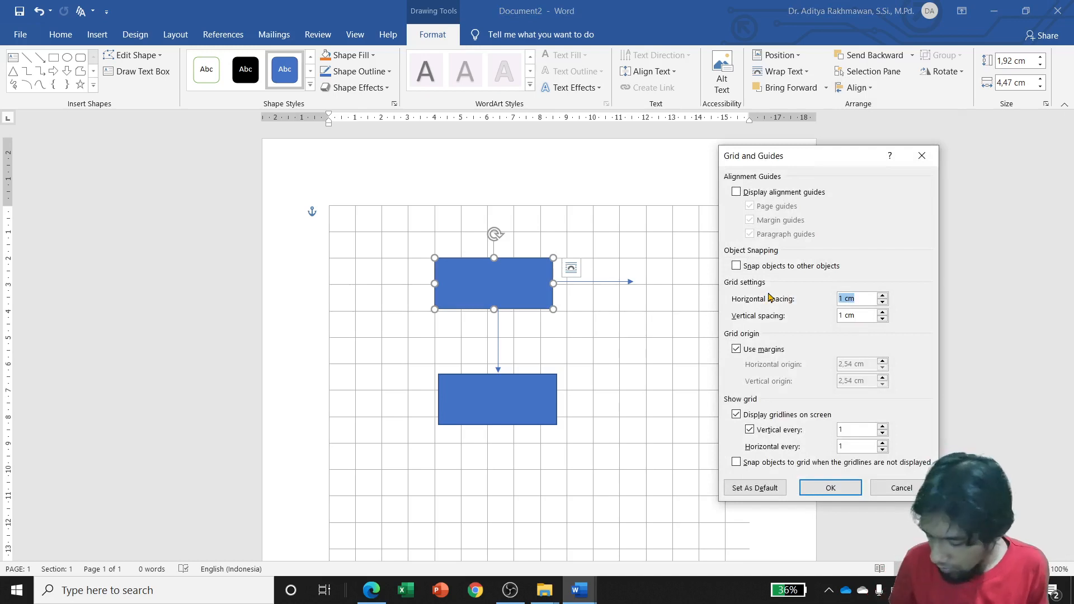
type("0,1")
key("Tab")
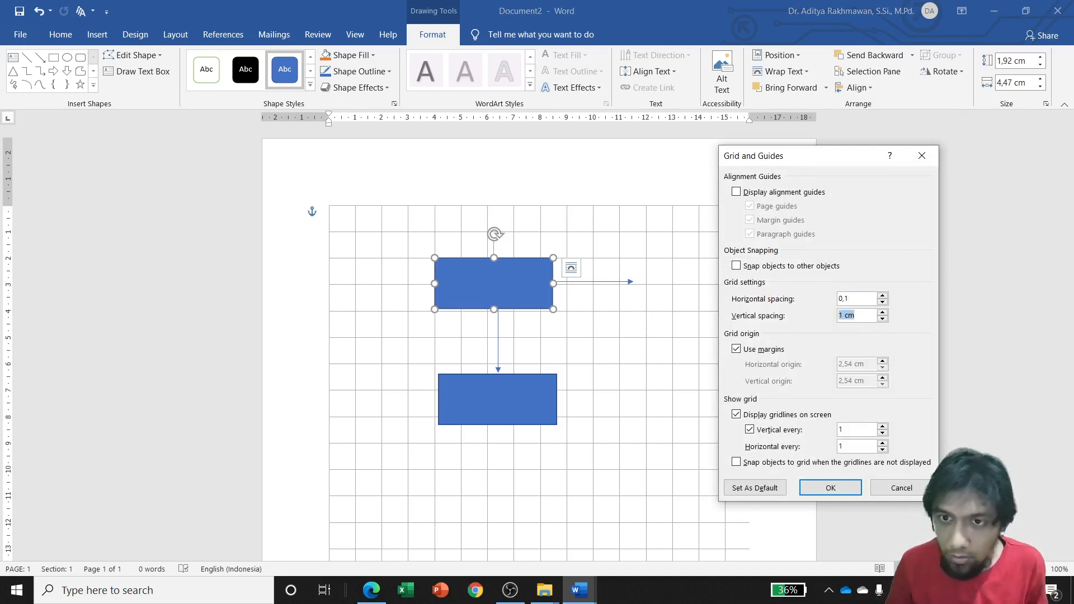
type("0,1")
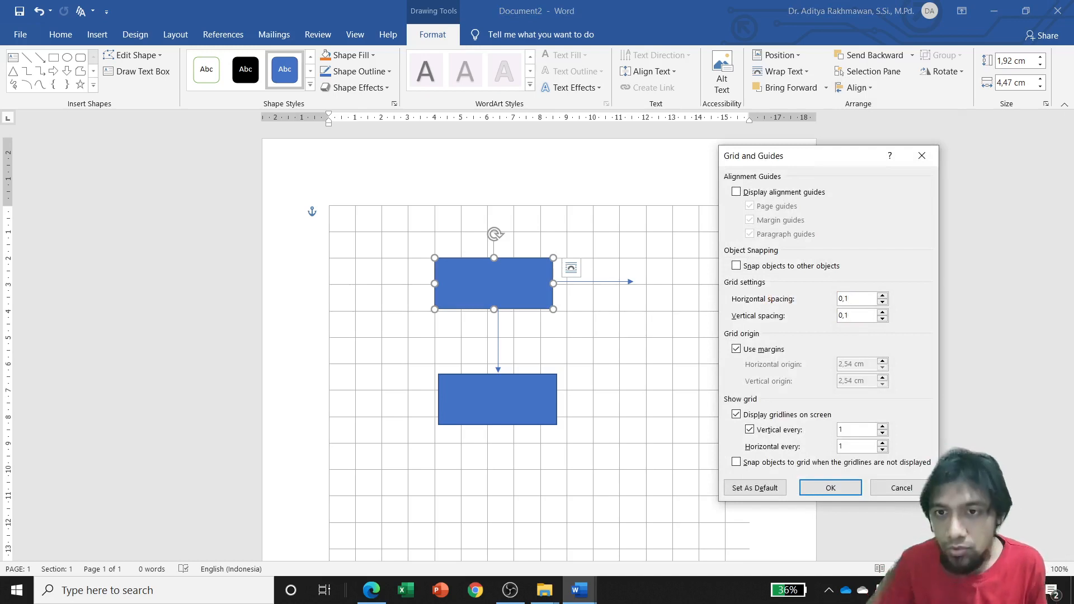
left_click(827, 486)
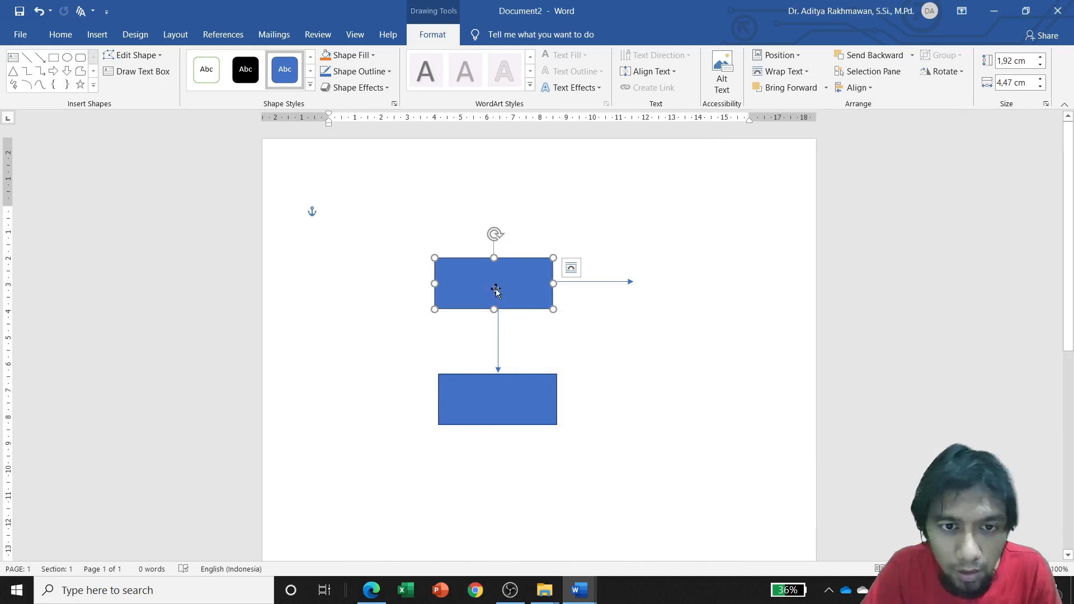
left_click(854, 87)
left_click(914, 331)
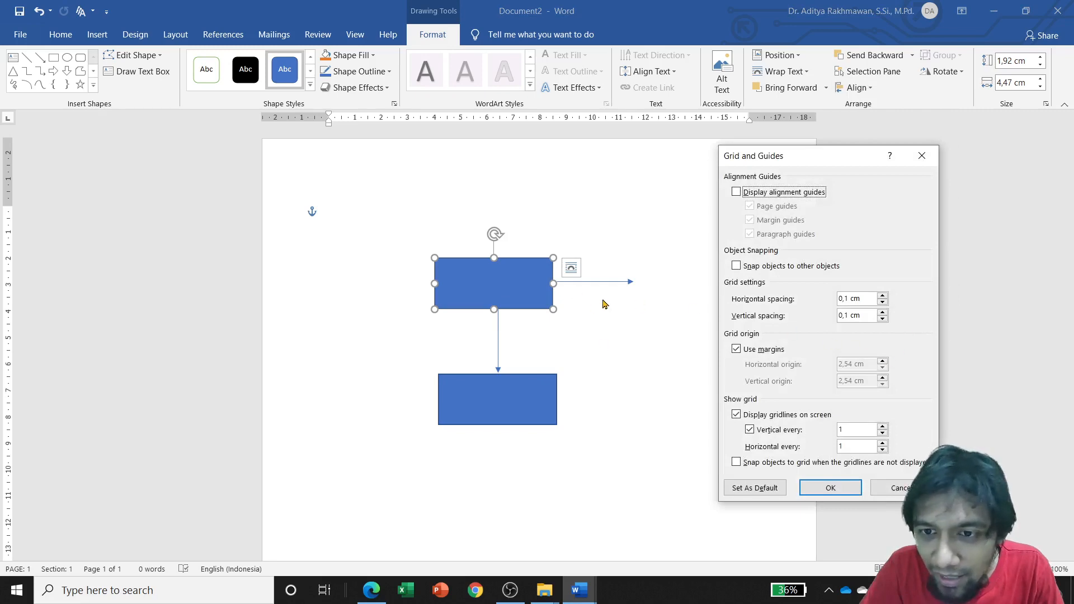
left_click(835, 487)
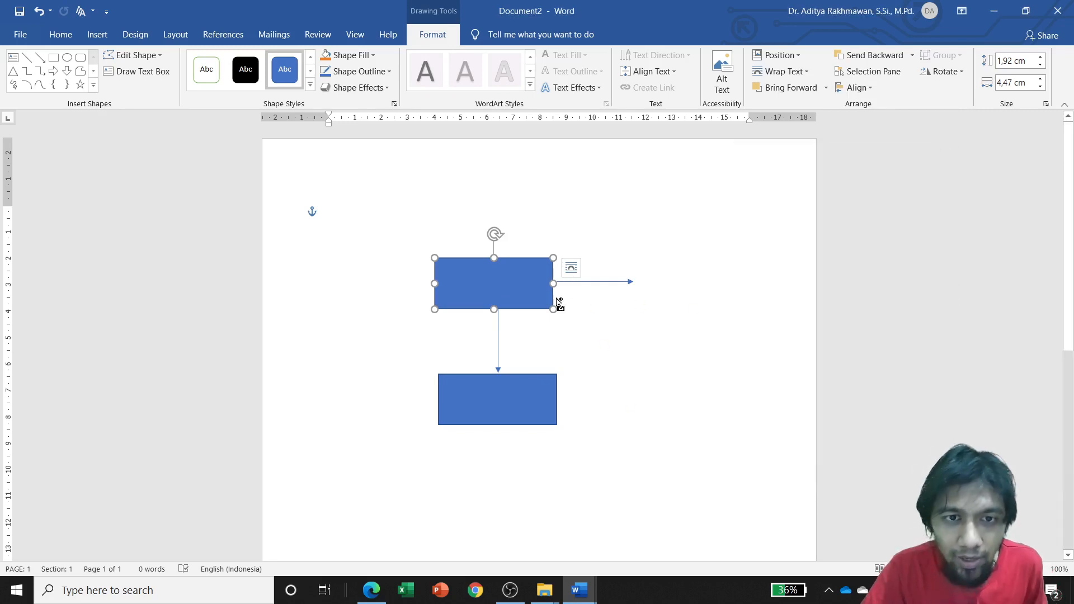
Nudge the upper rectangle up and toward the horizontal arrow on the fine grid so its edge meets the arrow's start.
scroll(523, 287, "up", 5)
scroll(522, 287, "up", 1)
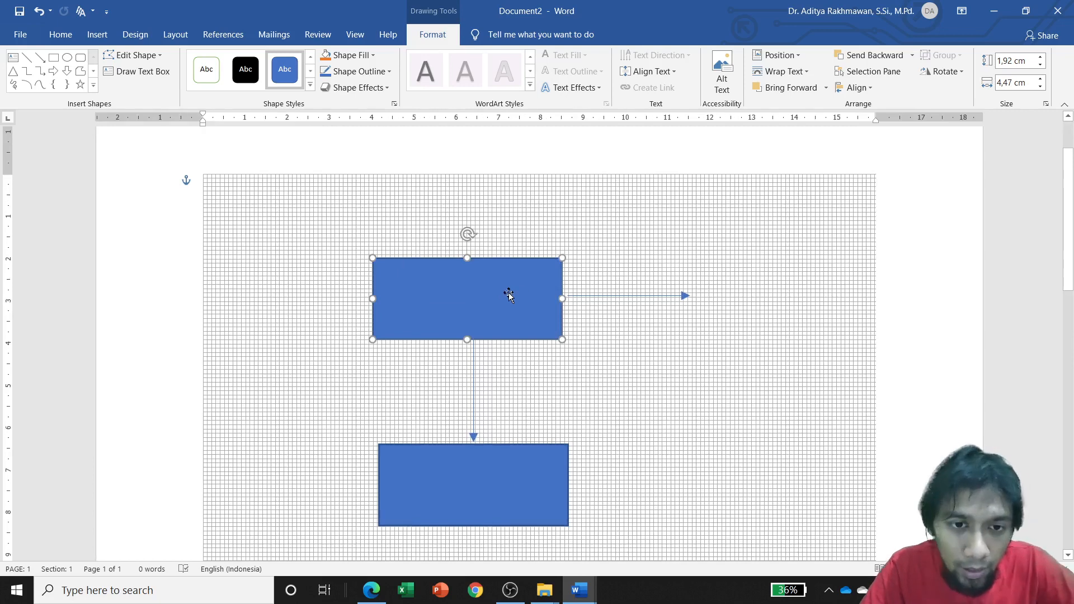
mouse_move(509, 295)
left_mouse_down()
mouse_move(460, 265)
mouse_move(502, 299)
mouse_move(536, 282)
mouse_move(500, 276)
mouse_move(519, 288)
left_mouse_up()
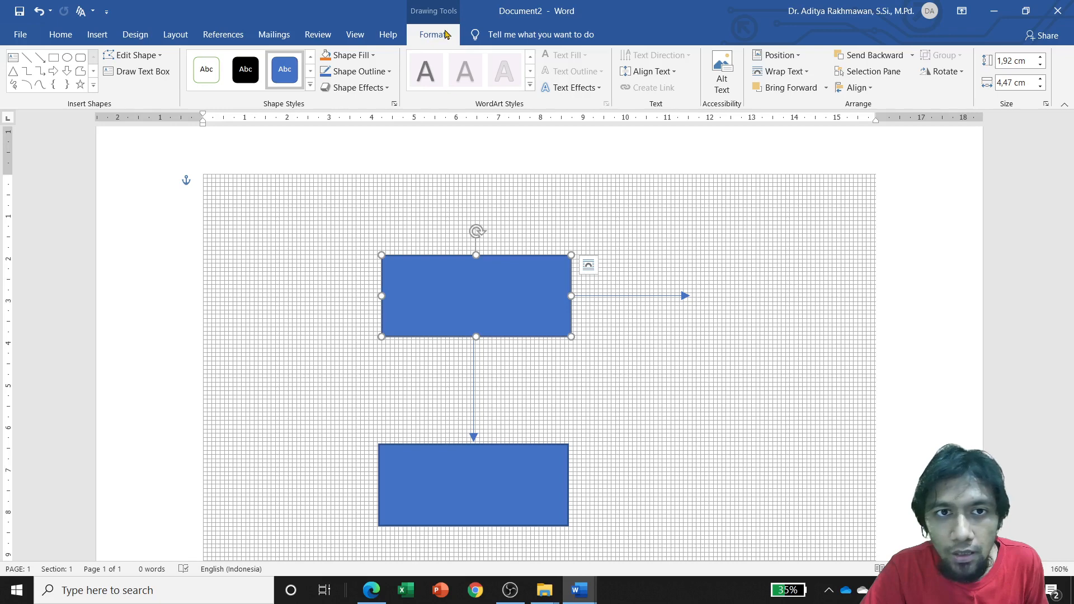
left_click(352, 35)
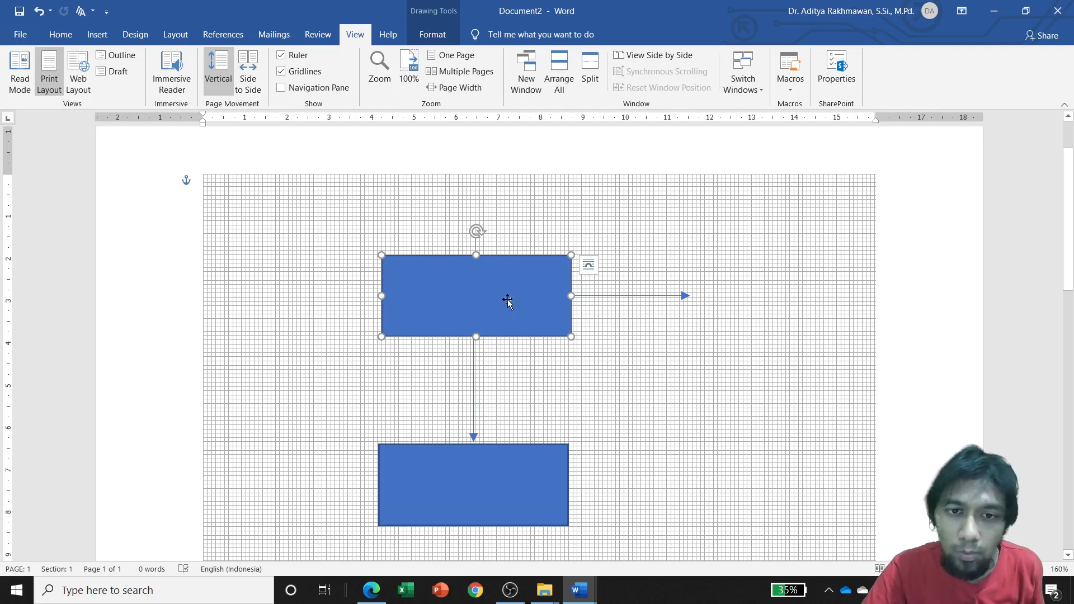
key("alt")
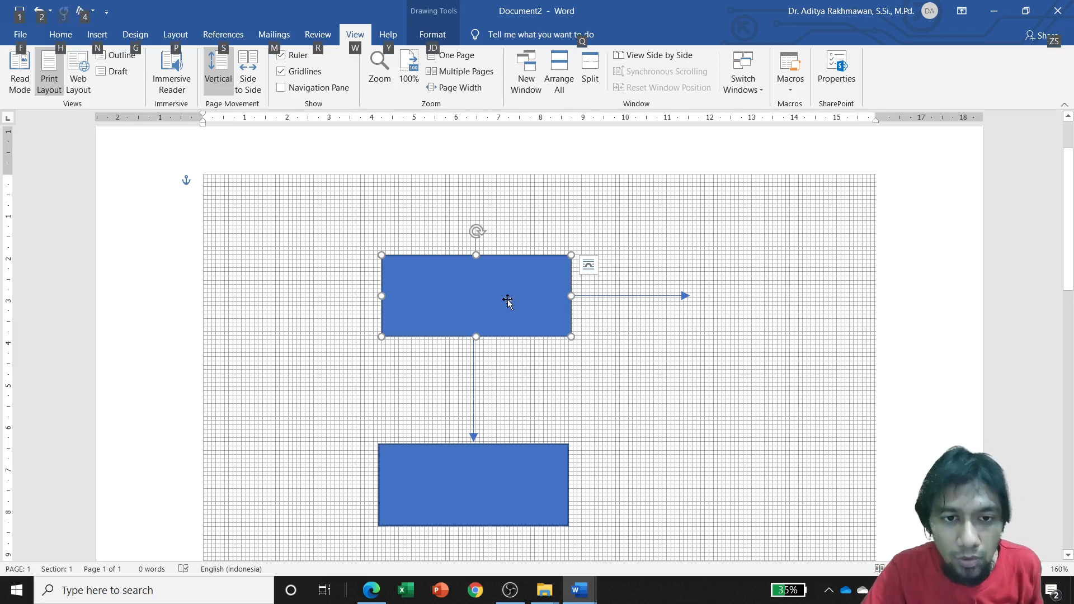
mouse_move(508, 301)
left_mouse_down()
mouse_move(502, 282)
mouse_move(421, 238)
mouse_move(407, 261)
mouse_move(442, 302)
mouse_move(520, 266)
mouse_move(500, 267)
mouse_move(475, 307)
mouse_move(553, 309)
mouse_move(510, 396)
mouse_move(508, 300)
left_mouse_up()
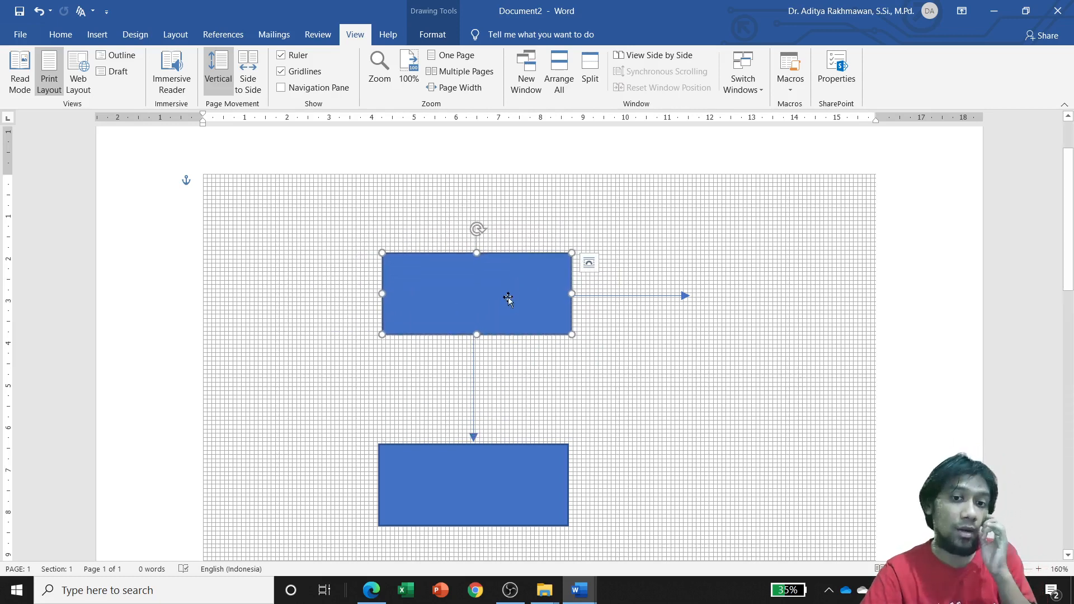